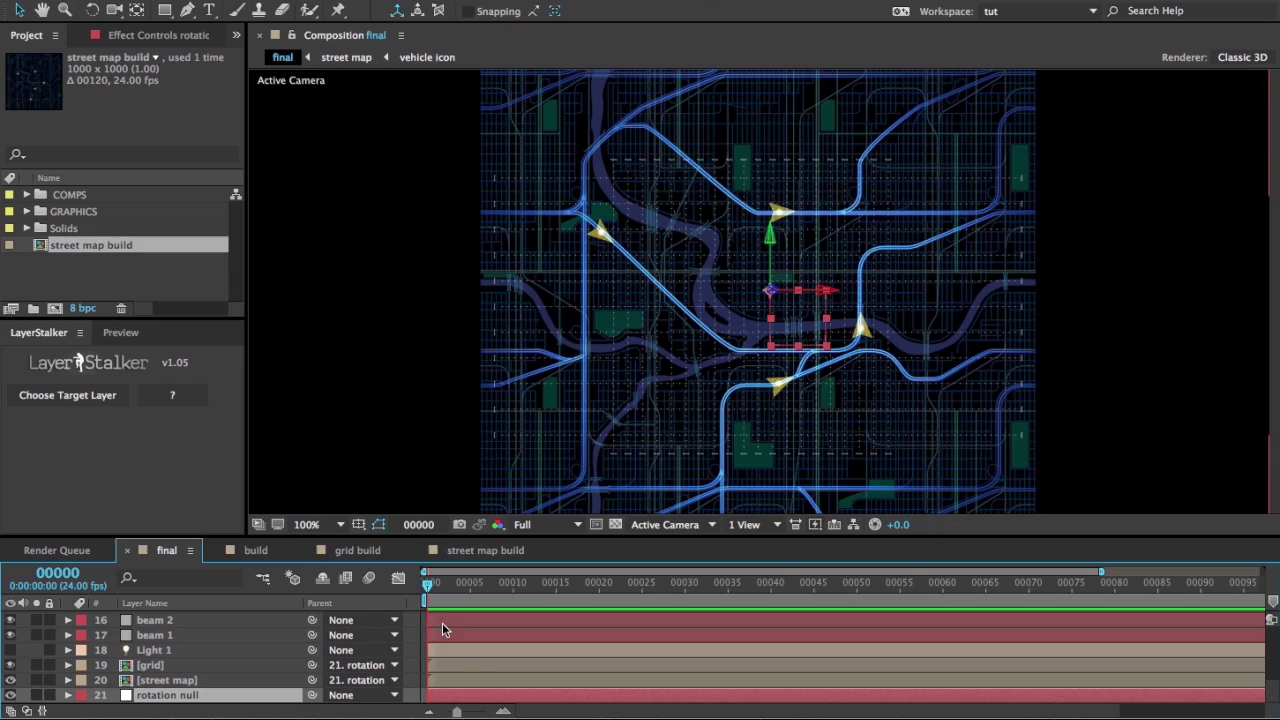
Step: Play back the finished tilted map, then scrub street map build to watch vehicle 1 travel
key("space")
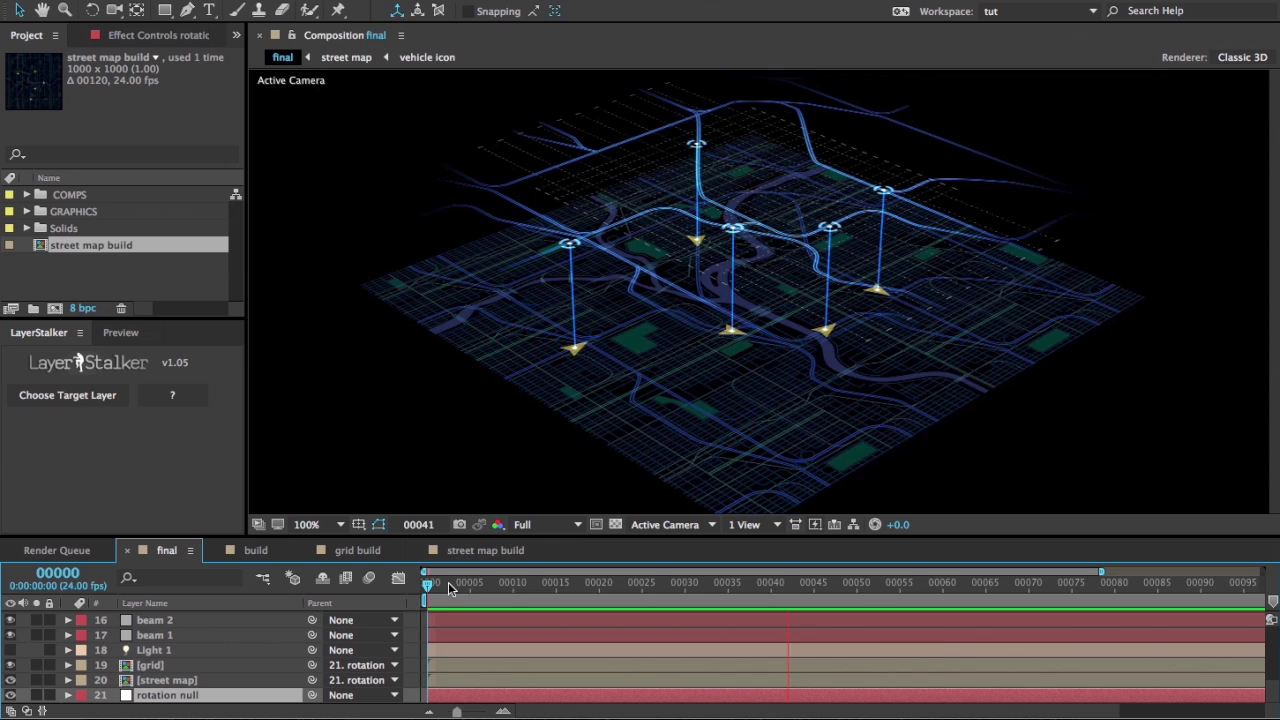
left_click(490, 552)
left_click_drag(825, 592, 985, 588)
Step: Look inside the grid build and street map build precomps, then return to build
left_click(690, 367)
left_click(797, 588)
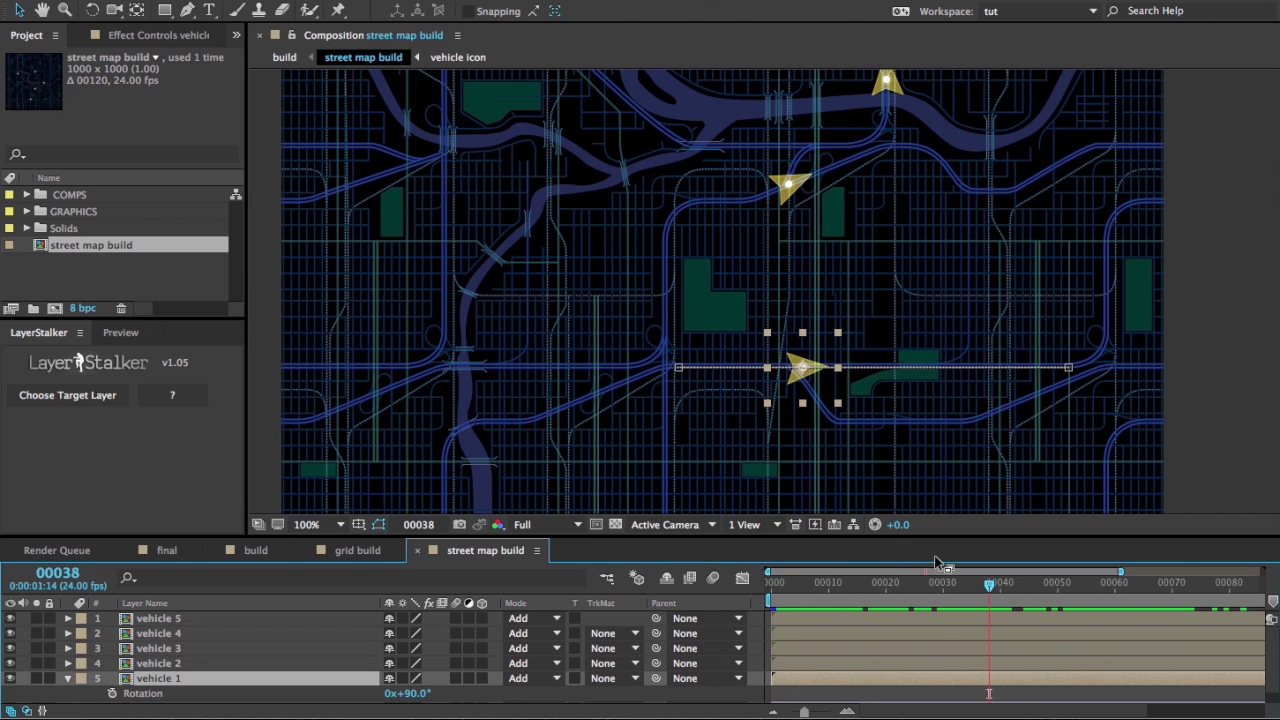
left_click(362, 551)
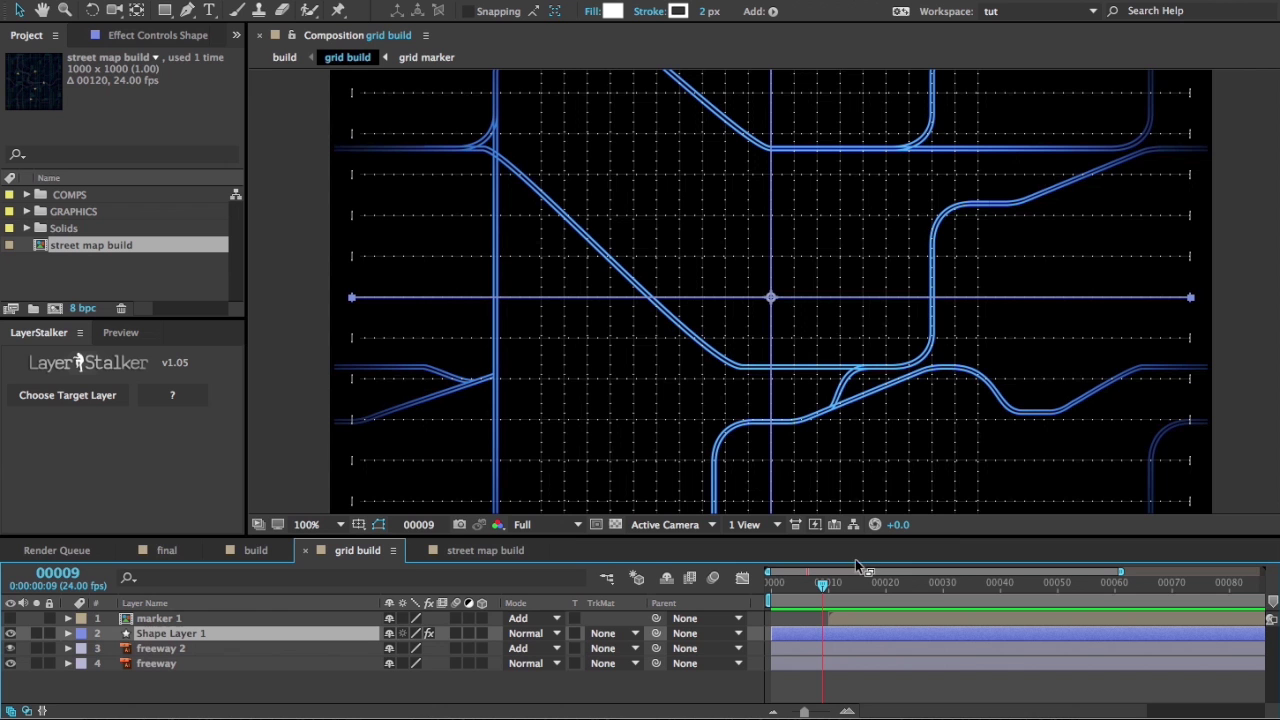
left_click(255, 551)
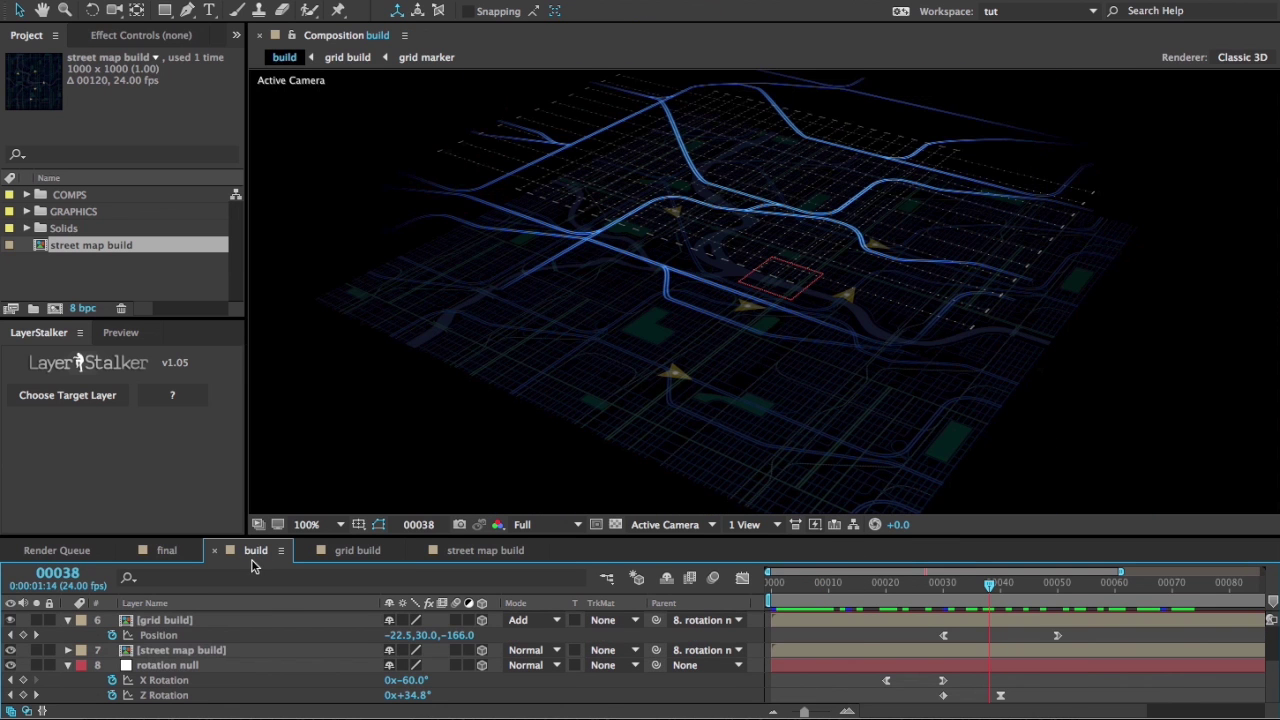
left_click_drag(817, 584, 930, 580)
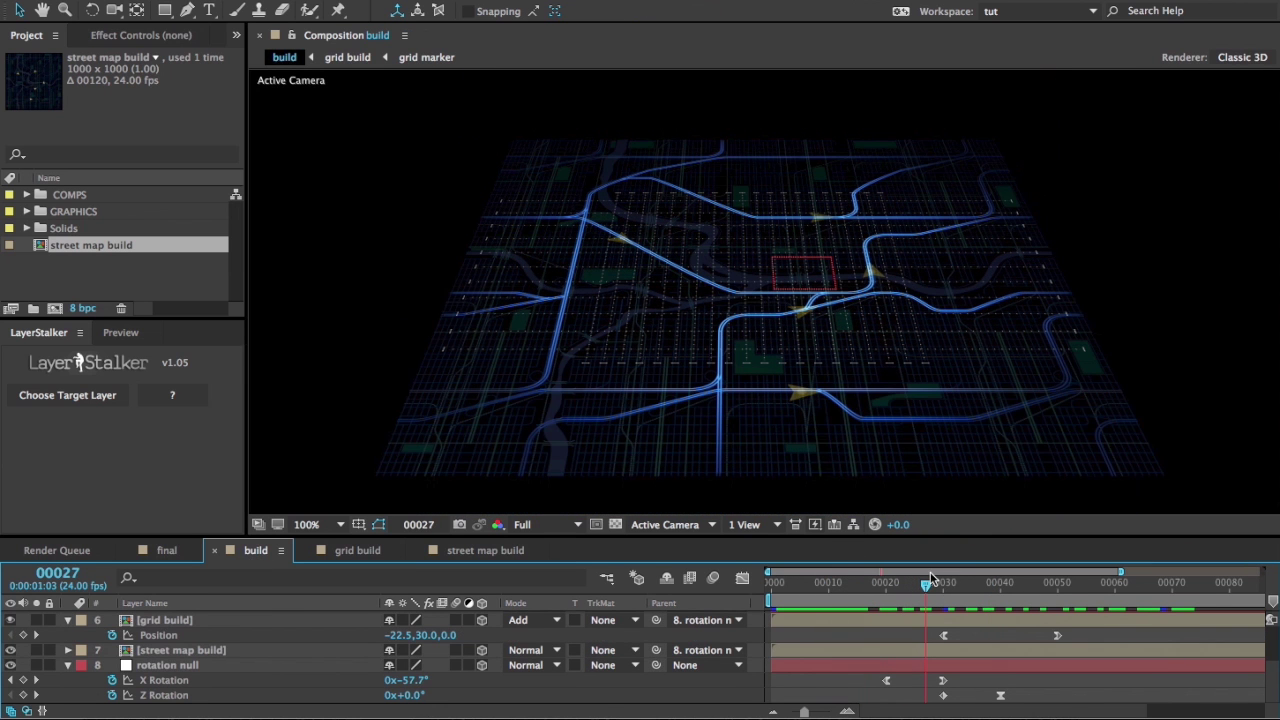
left_click(124, 653)
left_click(68, 621)
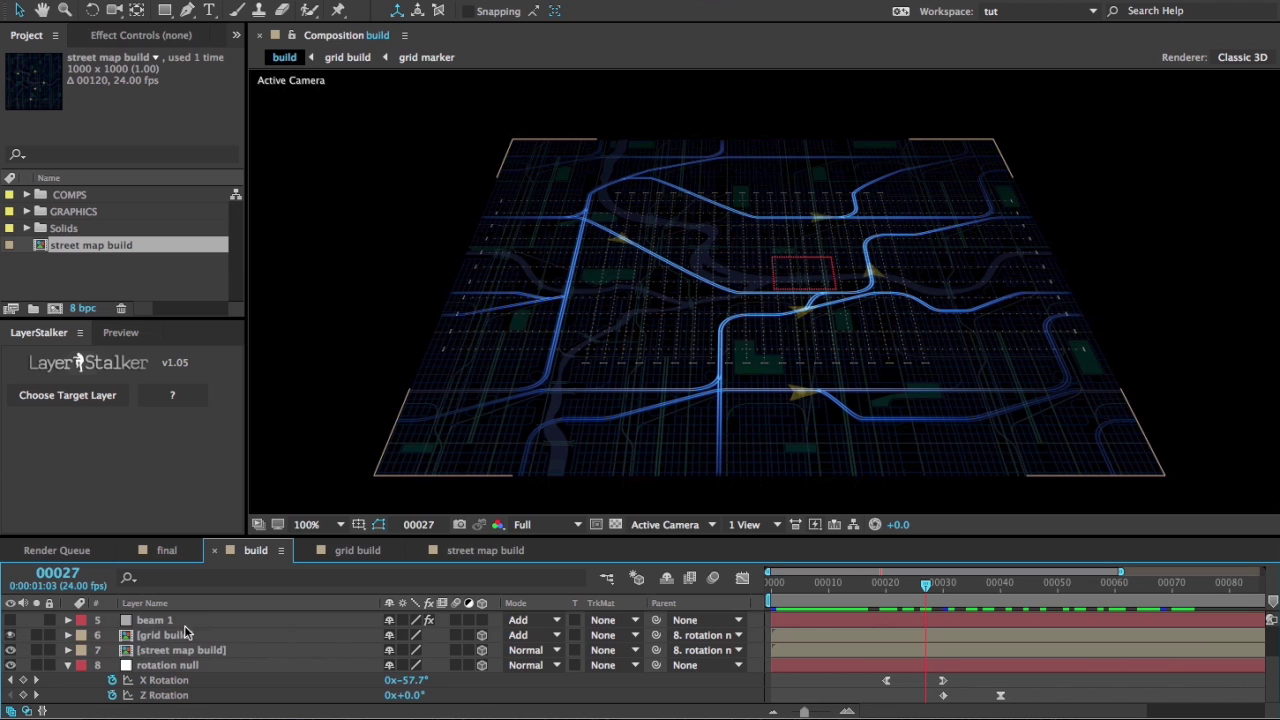
left_click(214, 651)
double_click(250, 651)
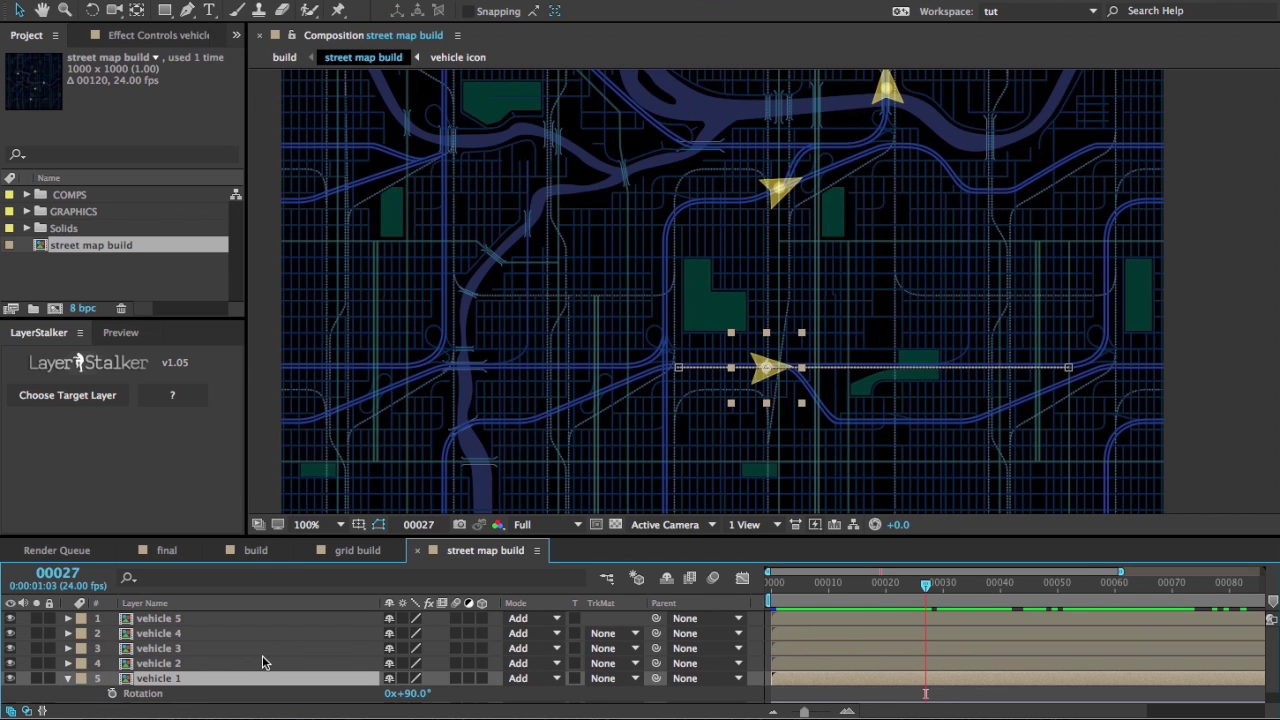
left_click(250, 550)
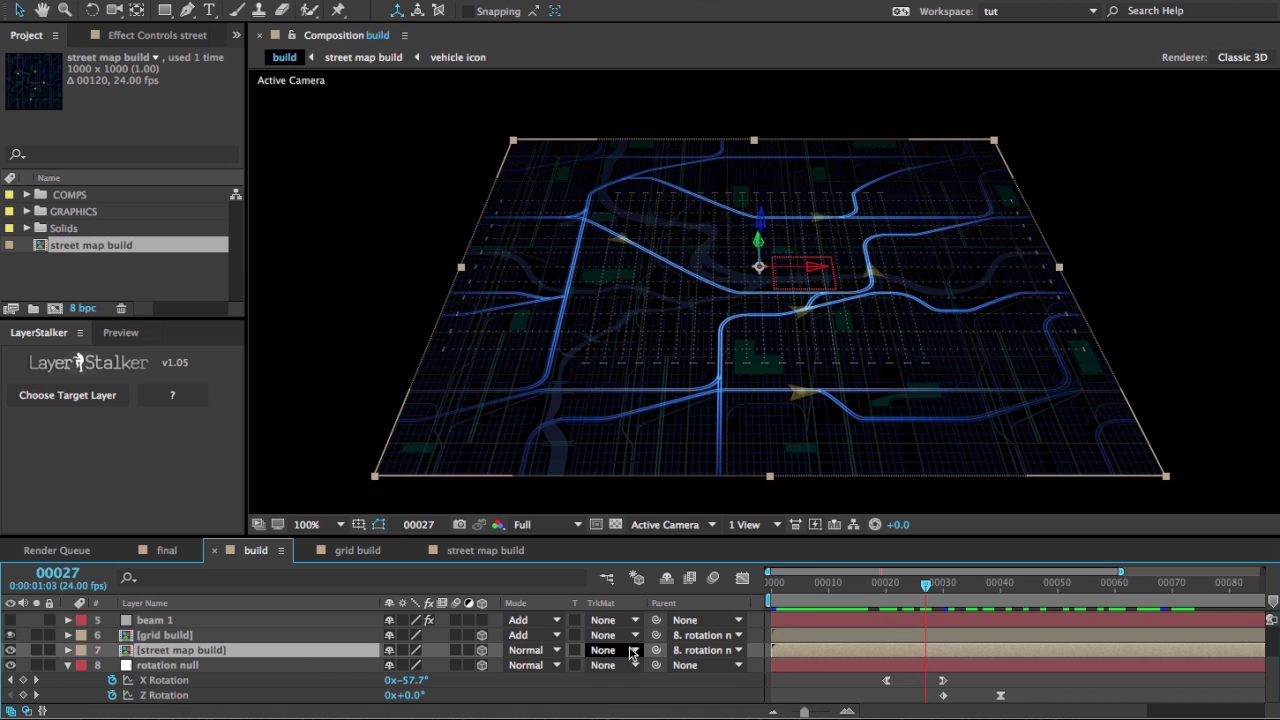
Step: Review the rotation null's keyframes tilting the map to -60° X Rotation
left_click(303, 666)
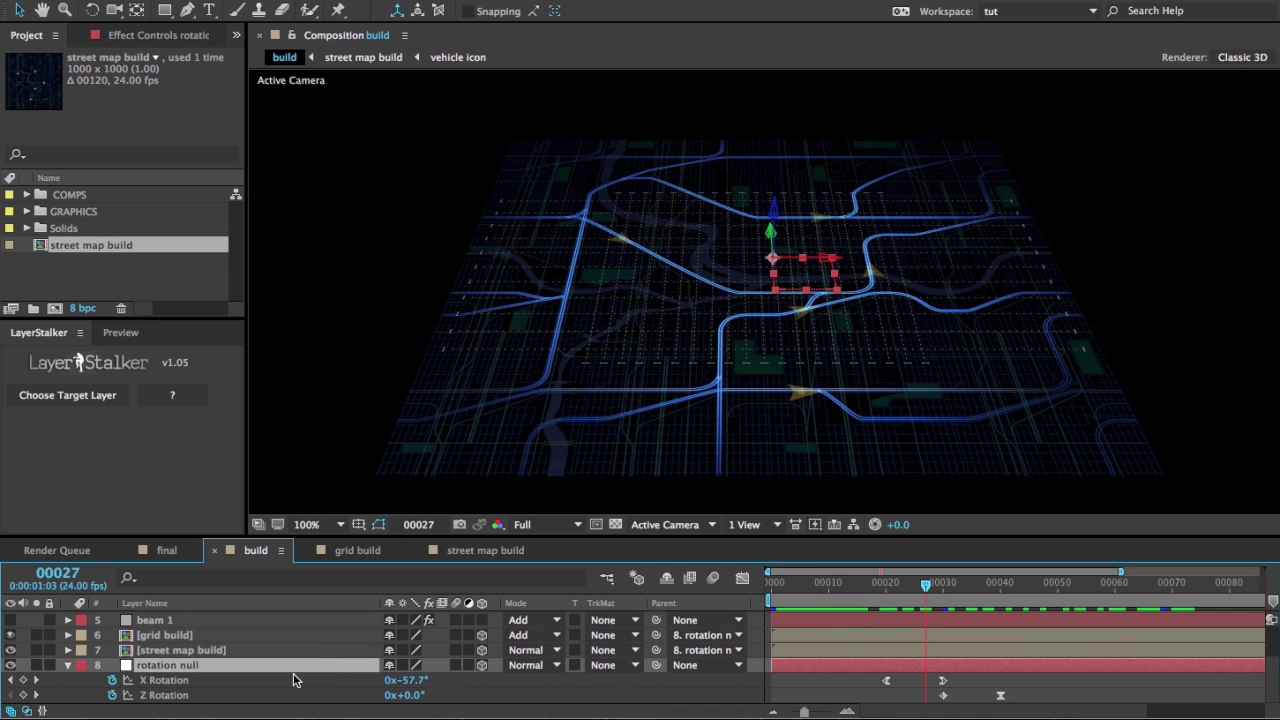
mouse_move(922, 596)
left_mouse_down()
mouse_move(894, 588)
mouse_move(928, 588)
left_mouse_up()
left_click_drag(864, 677, 1000, 692)
left_click_drag(920, 588, 977, 588)
Step: Inspect grid build's two Position keyframes while scrubbing, then deselect everything
left_click(910, 635)
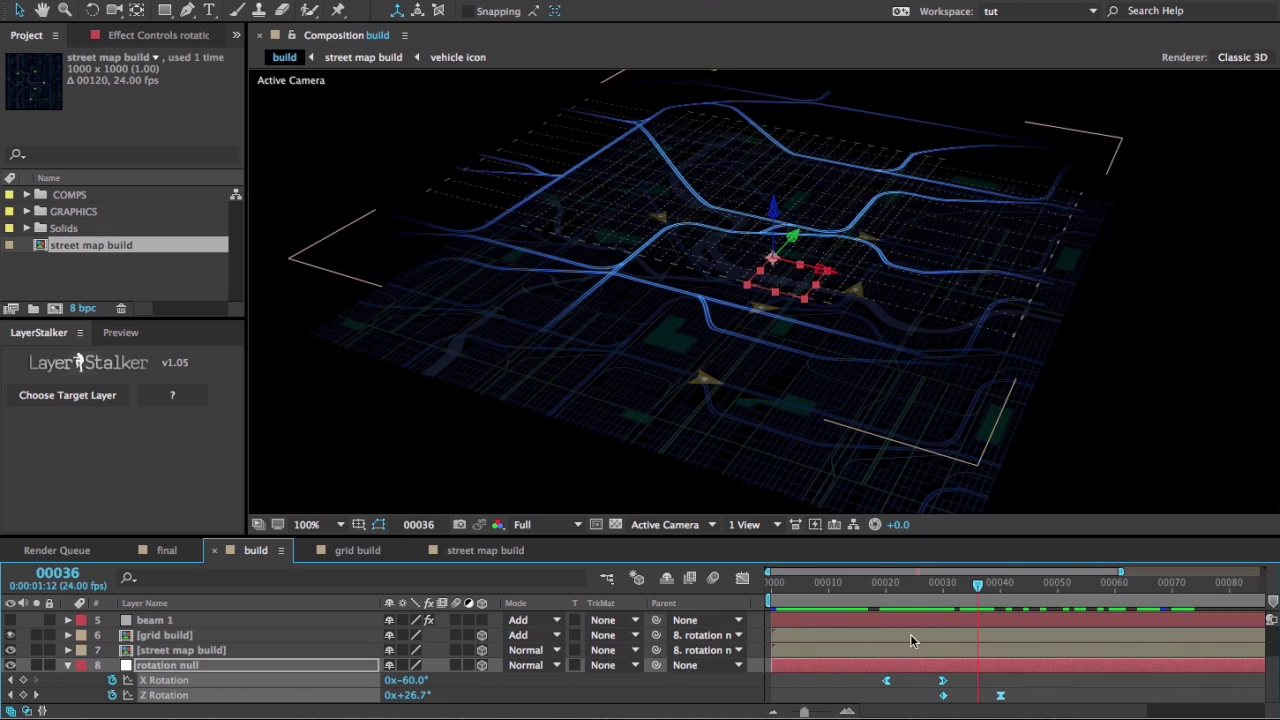
key("p")
left_click_drag(926, 656, 1062, 648)
mouse_move(977, 586)
left_mouse_down()
mouse_move(951, 586)
mouse_move(1063, 578)
mouse_move(973, 583)
left_mouse_up()
key("F2")
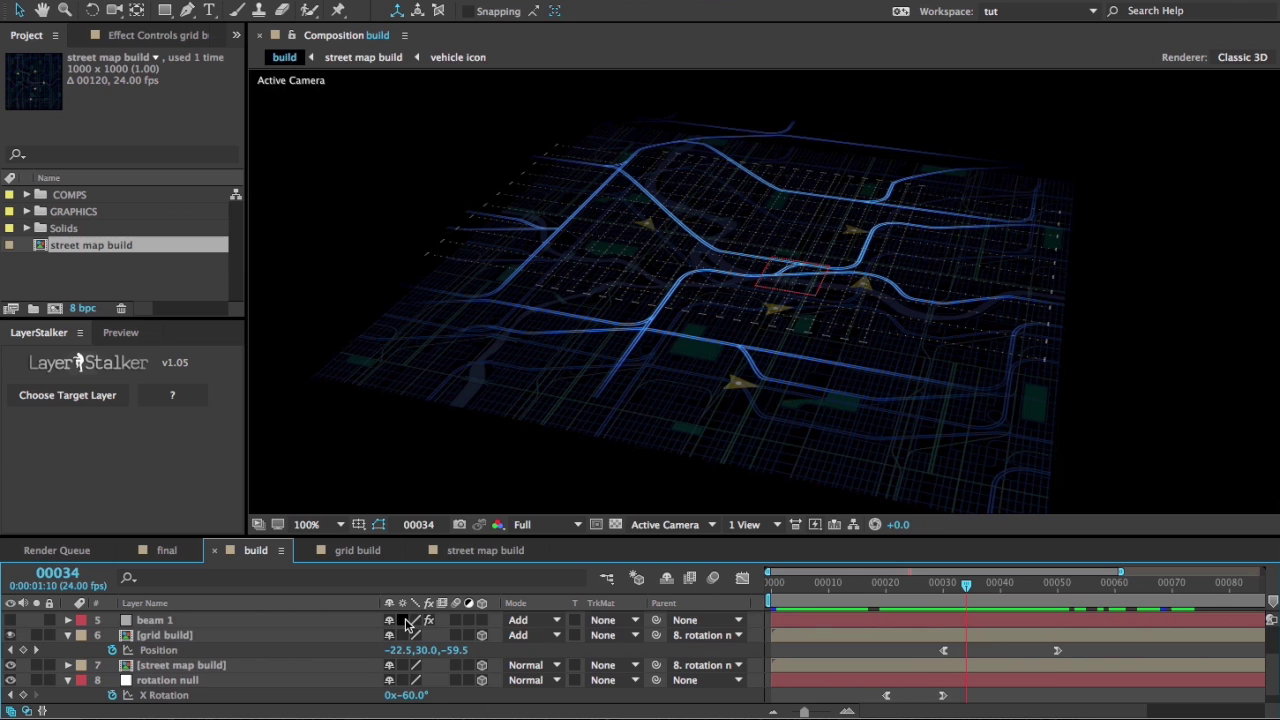
scroll(603, 640, "up", 2)
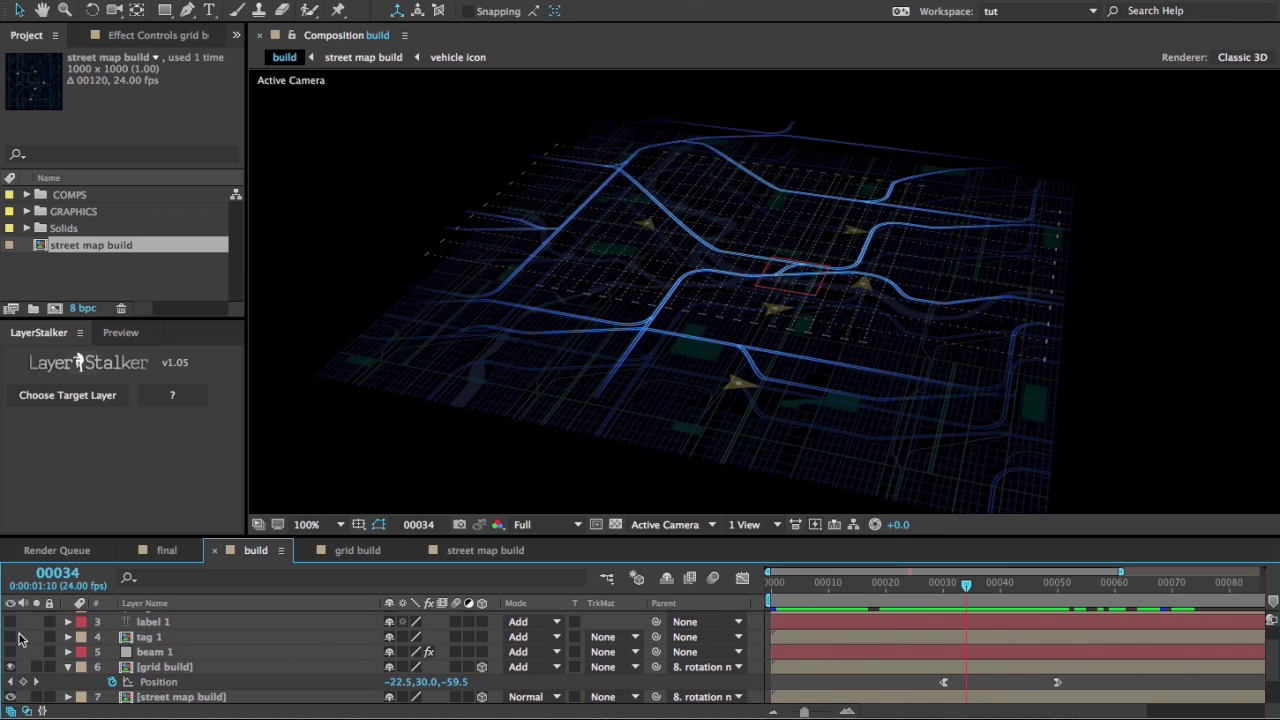
left_click(12, 622)
left_click(11, 636)
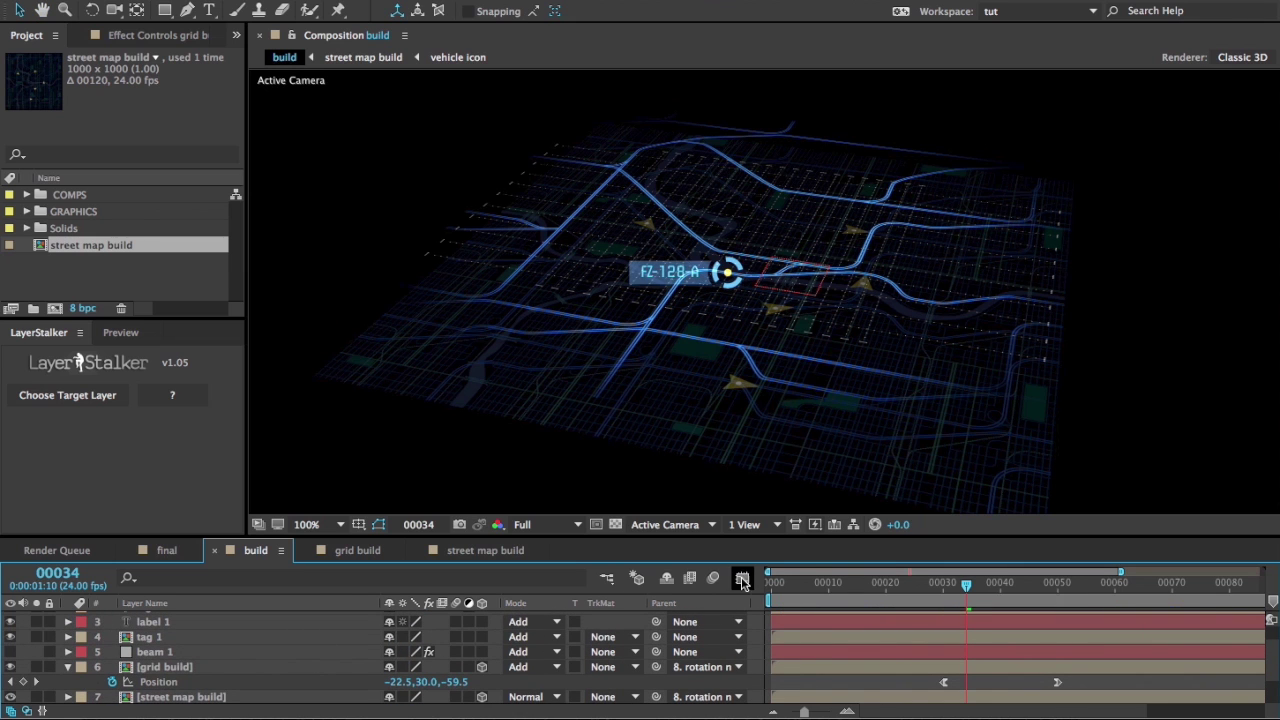
left_click(11, 622)
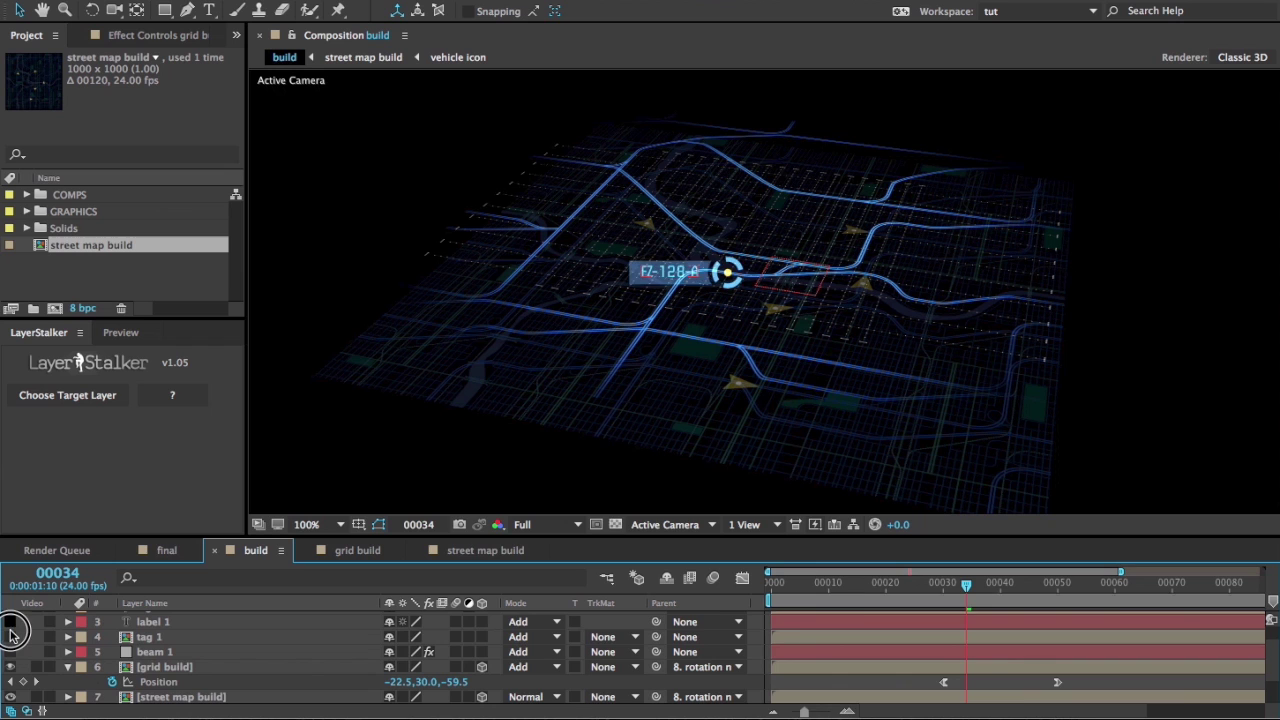
left_click(11, 636)
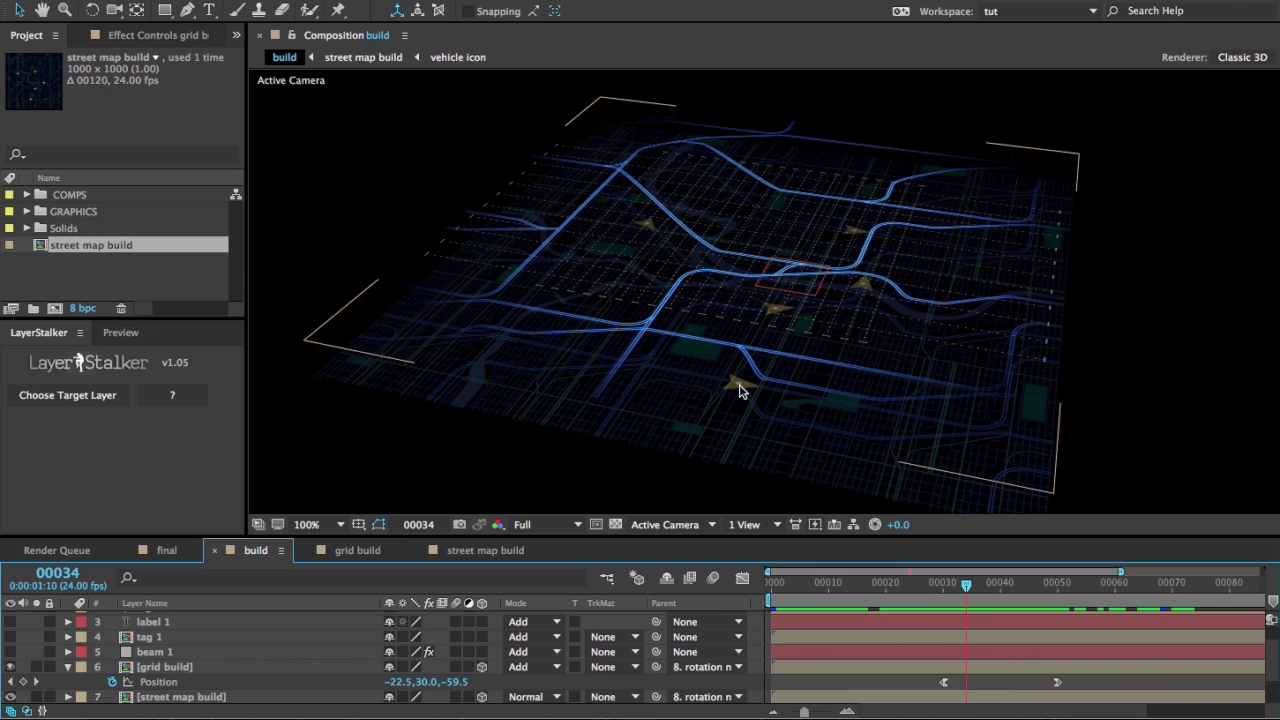
Step: Add street map build to grid build as a fifth layer, compare with the grid, then hide it
left_click(352, 551)
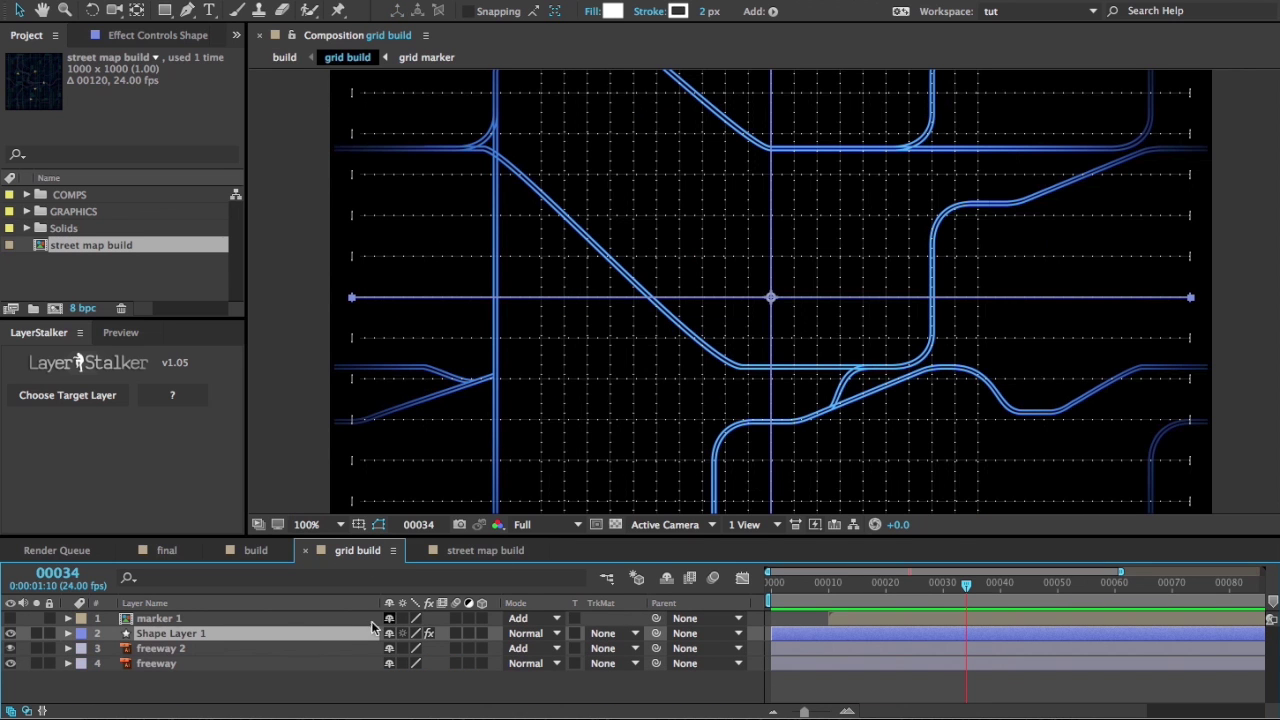
left_click_drag(105, 260, 165, 690)
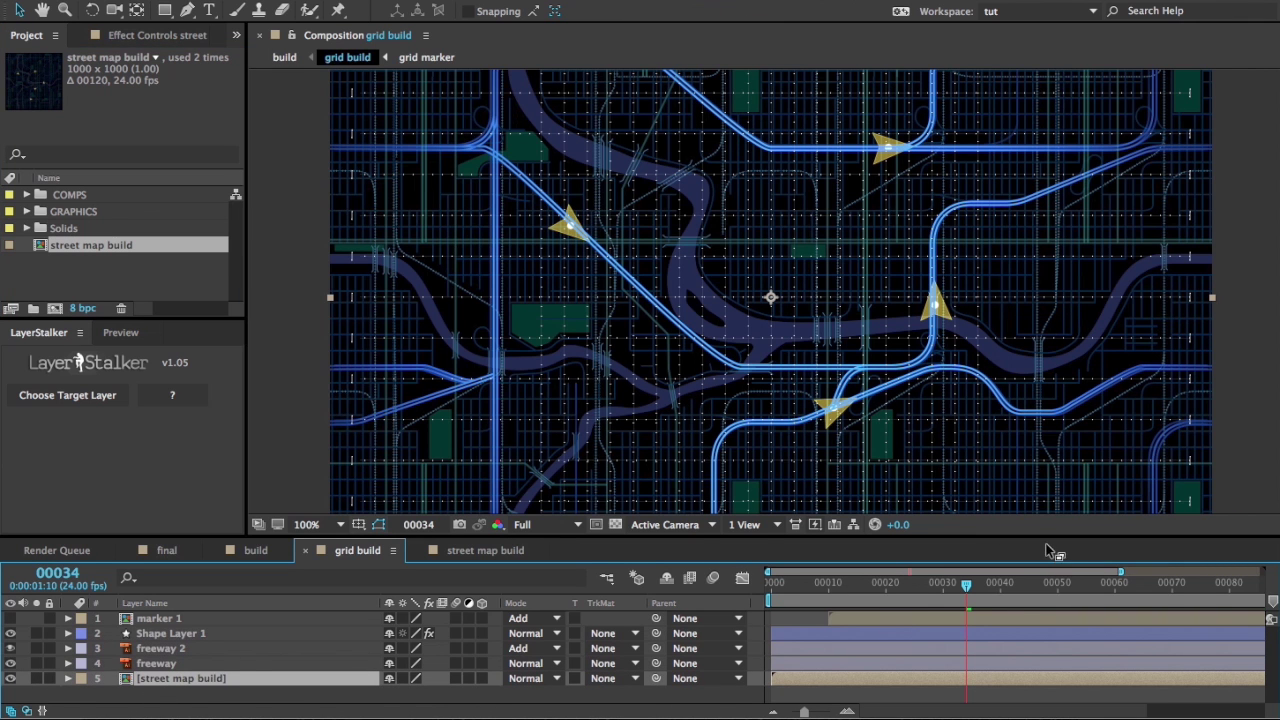
left_click_drag(926, 590, 1041, 577)
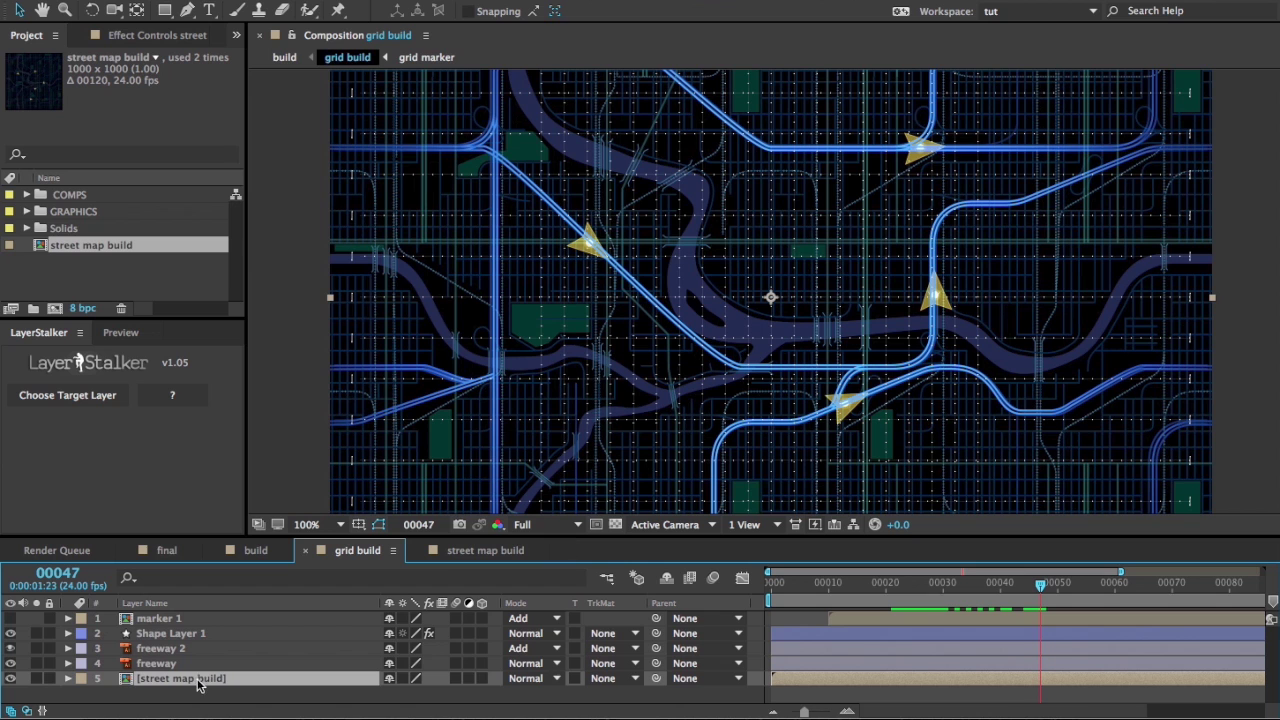
left_click(11, 678)
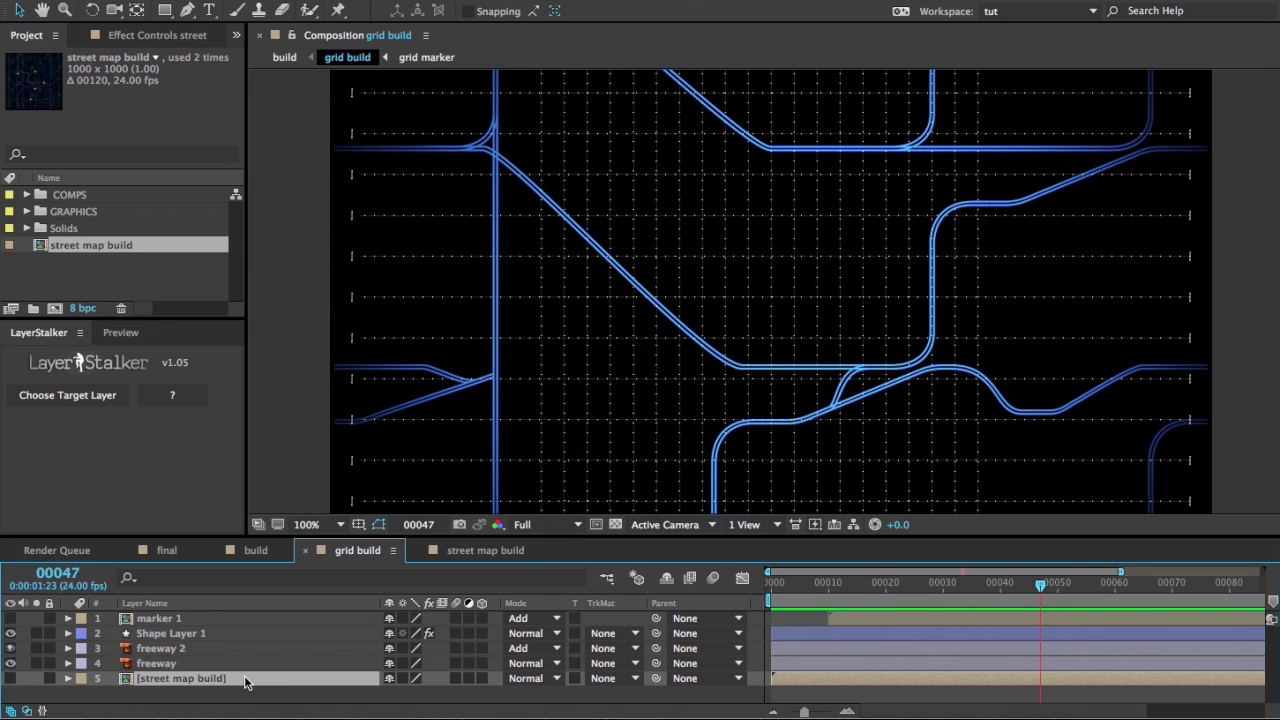
Step: Make marker 1 visible and show only its Position property
left_click(158, 618)
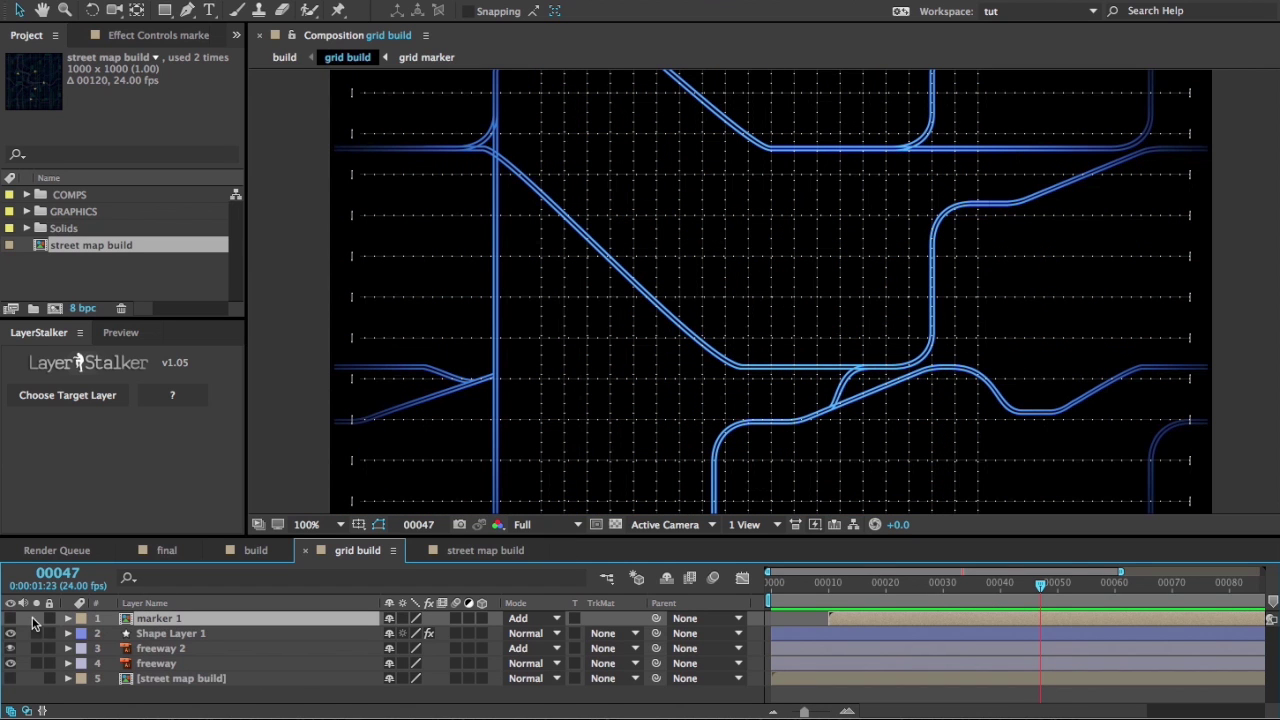
left_click(11, 620)
left_click_drag(846, 582, 857, 580)
left_click(469, 664)
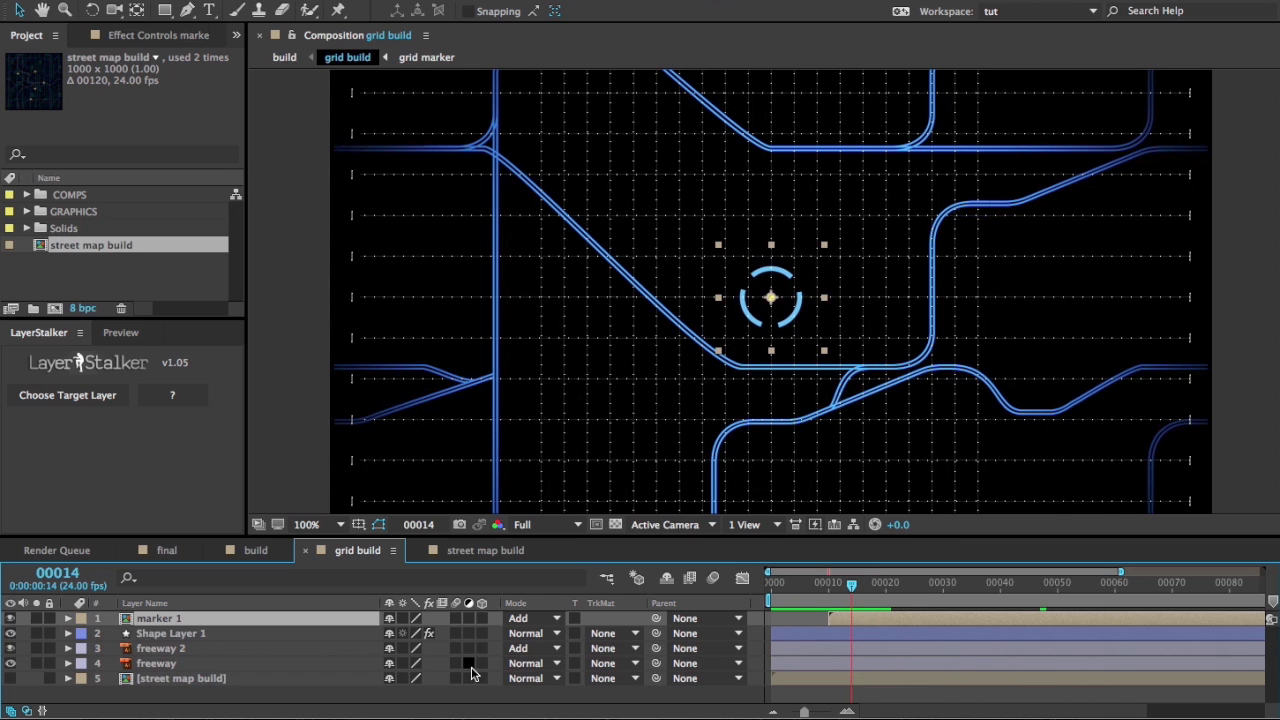
key("p")
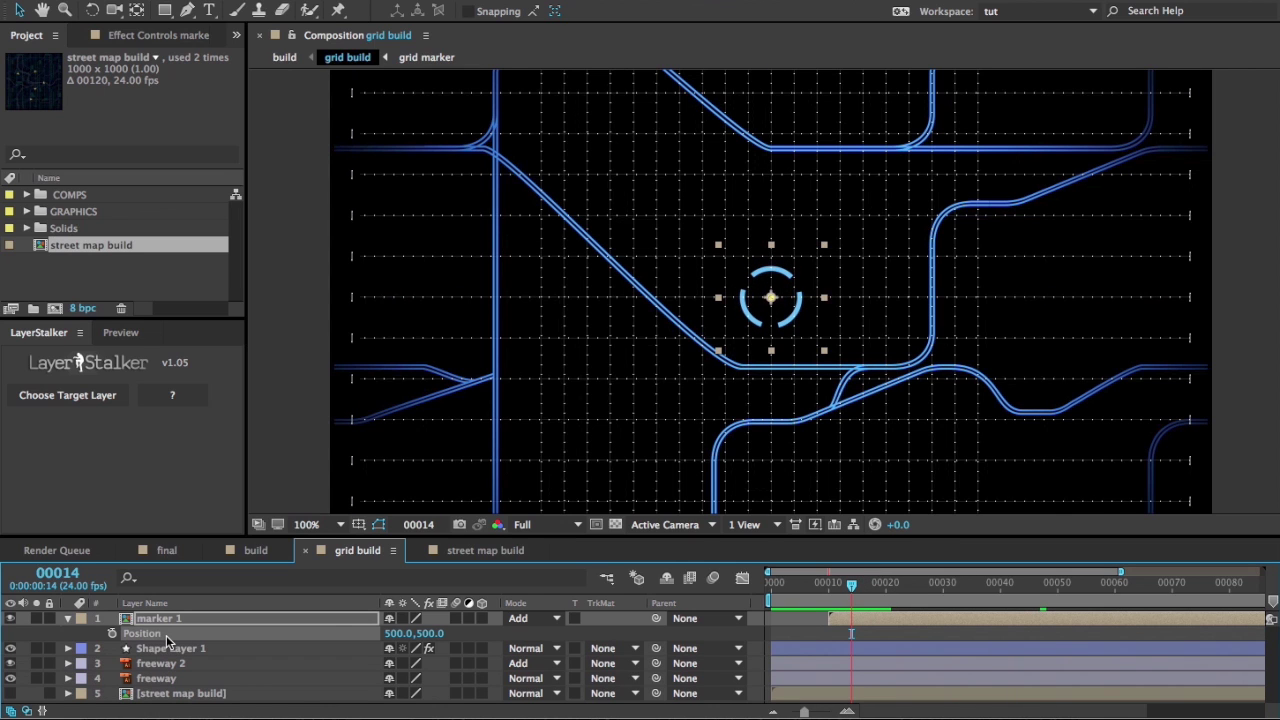
Step: Use LayerStalker to make marker 1 follow vehicle 1 in street map build, checking through frame 53
left_click(90, 396)
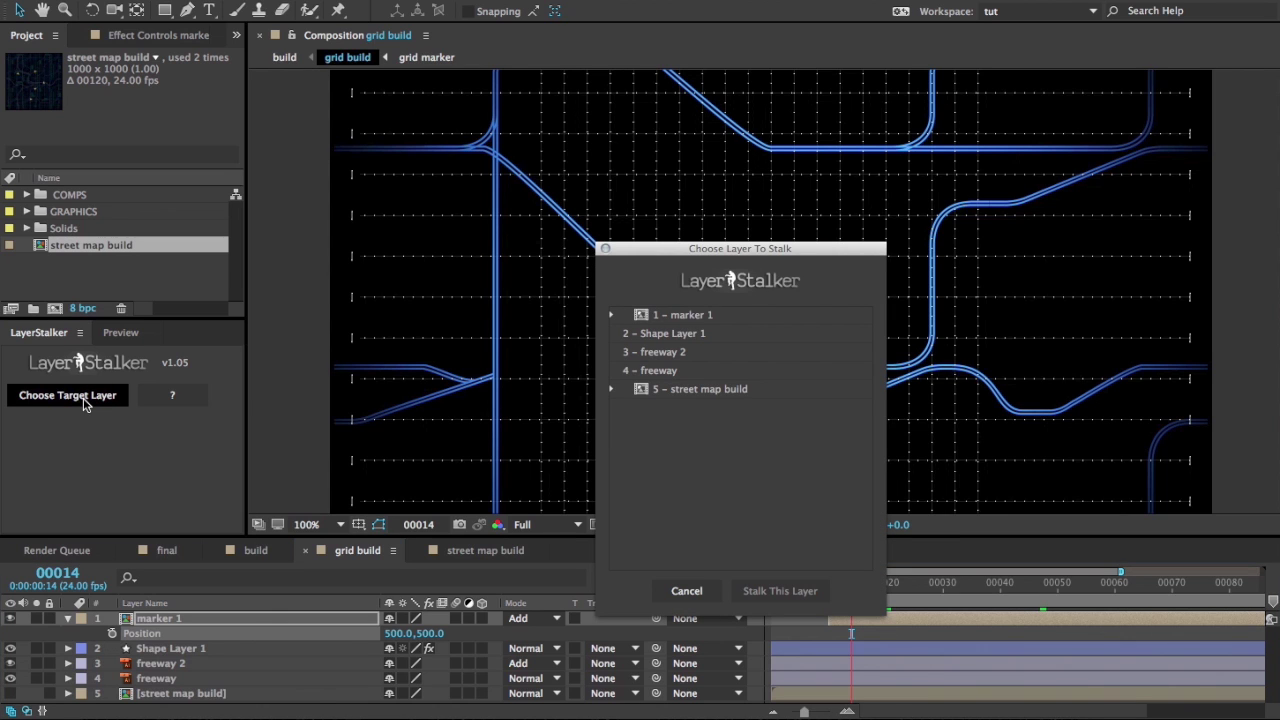
left_click(688, 391)
left_click(611, 389)
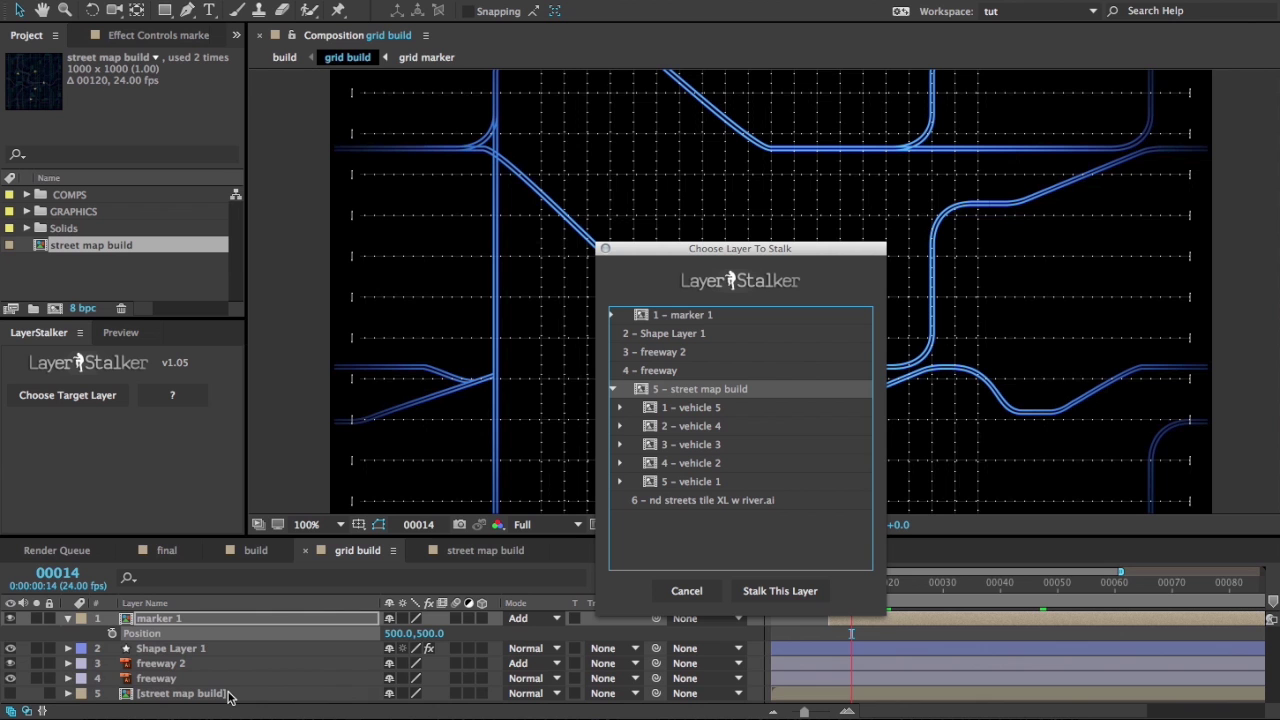
left_click(712, 484)
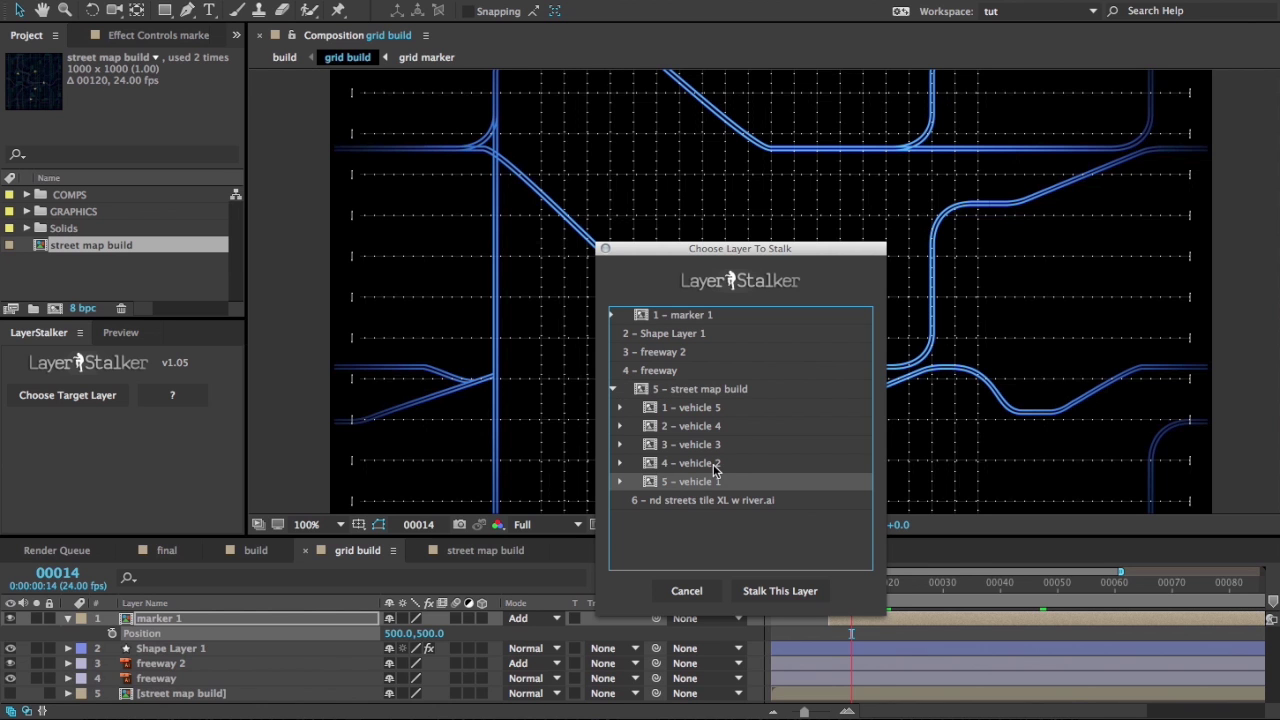
left_click(800, 591)
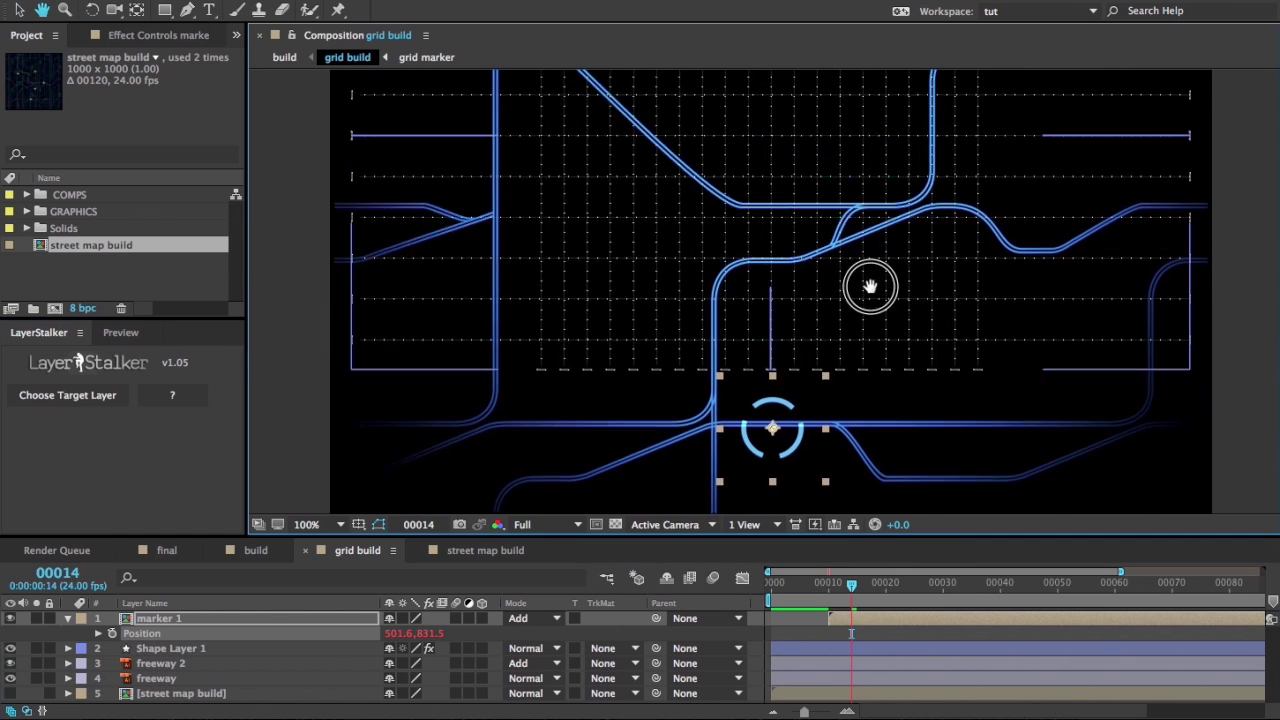
left_click_drag(838, 586, 954, 584)
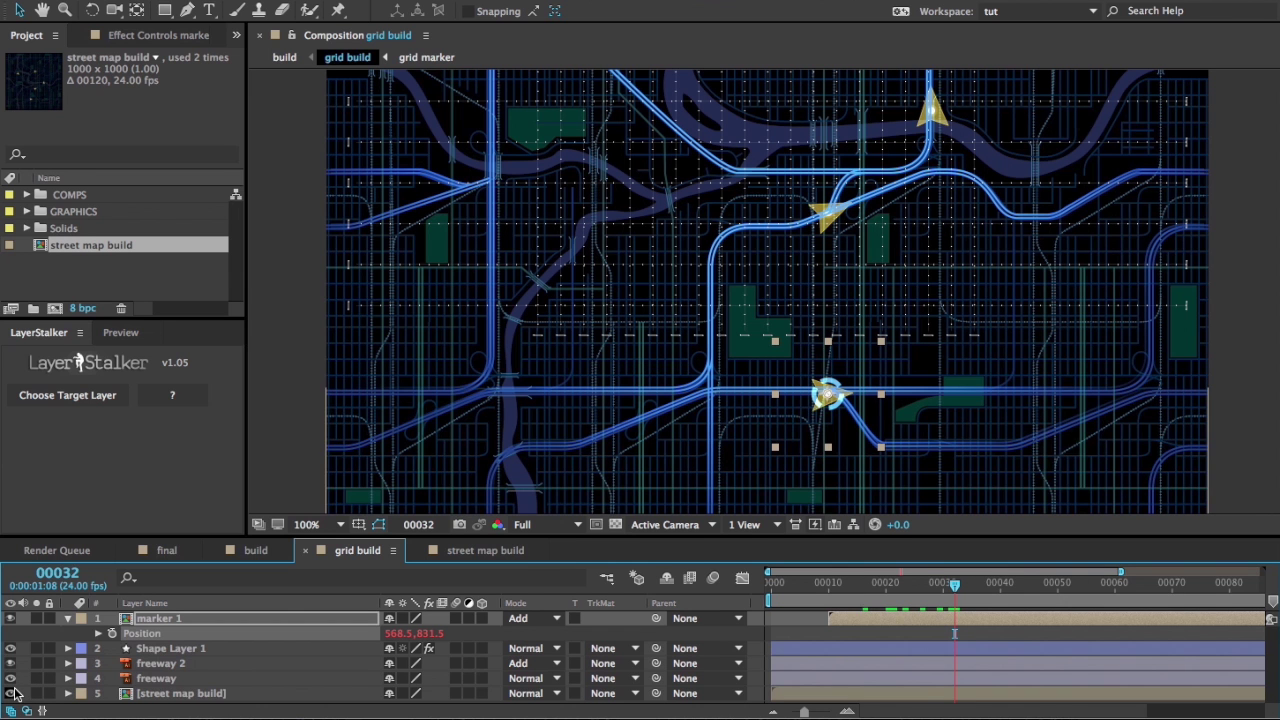
mouse_move(922, 600)
left_mouse_down()
mouse_move(857, 588)
mouse_move(1074, 588)
left_mouse_up()
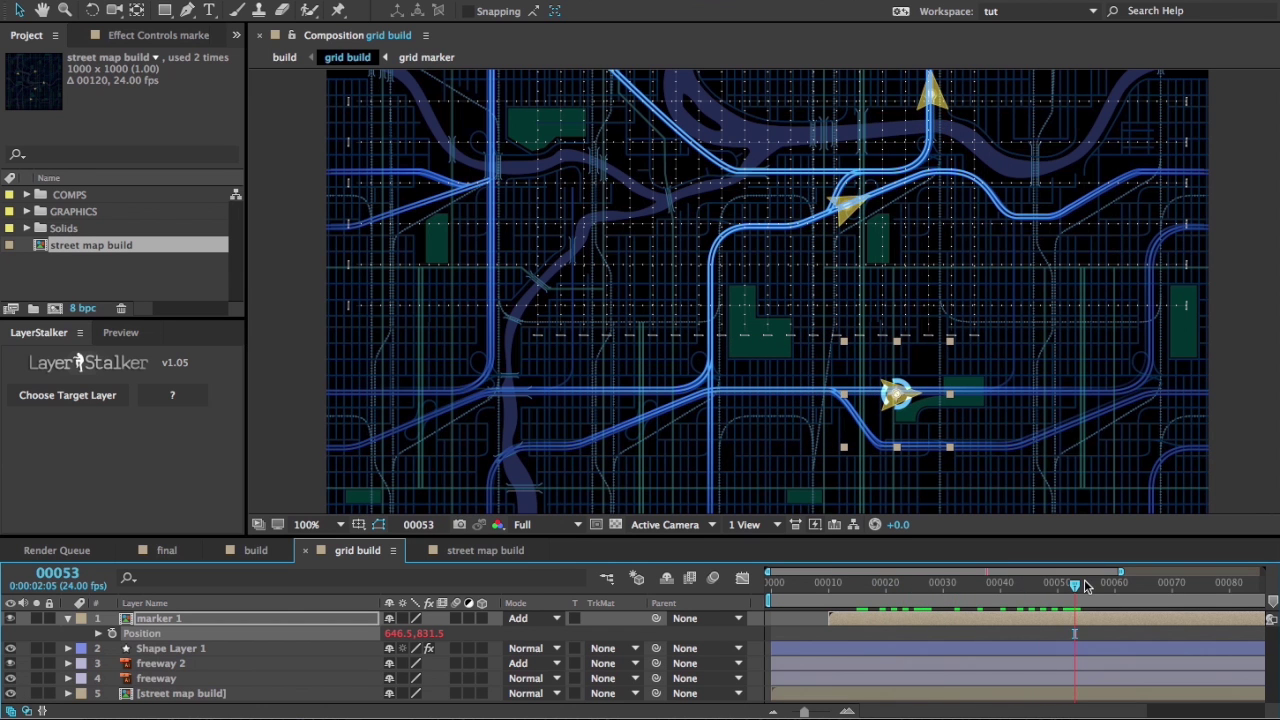
Step: Hide street map build, then preview the tilted 3D map in the build composition
left_click(10, 693)
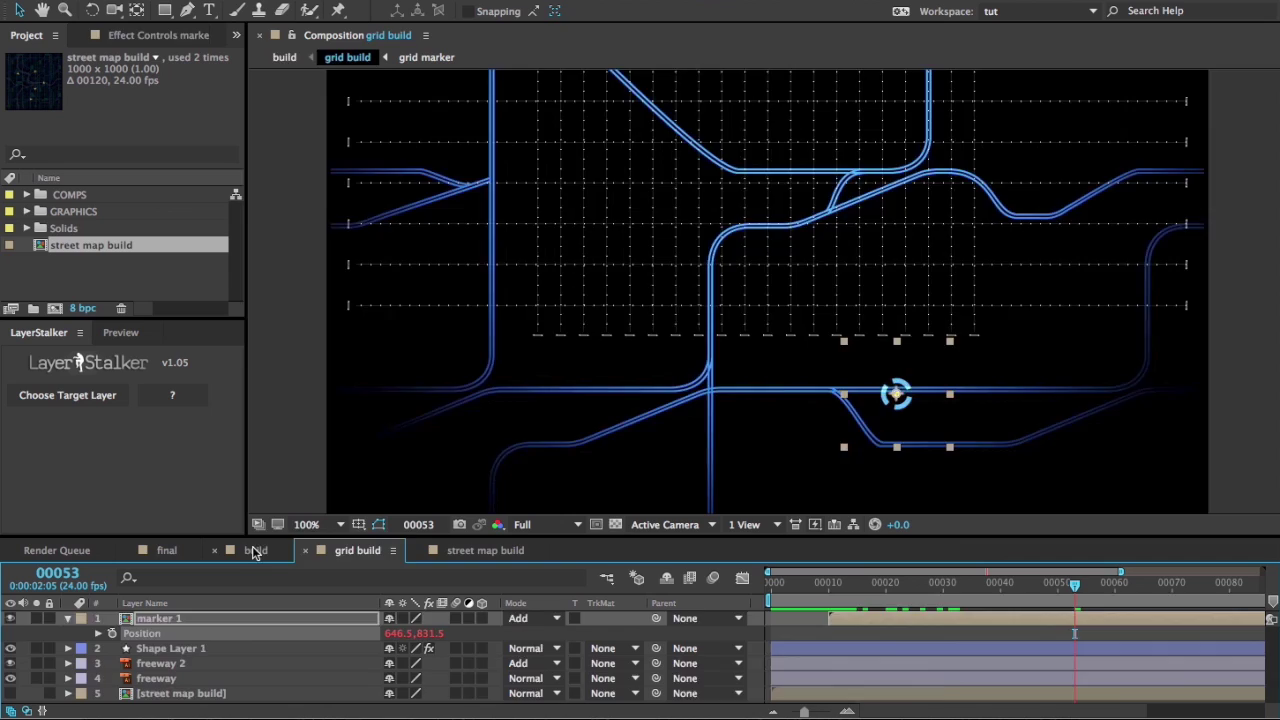
left_click(252, 551)
left_click_drag(897, 583, 1080, 583)
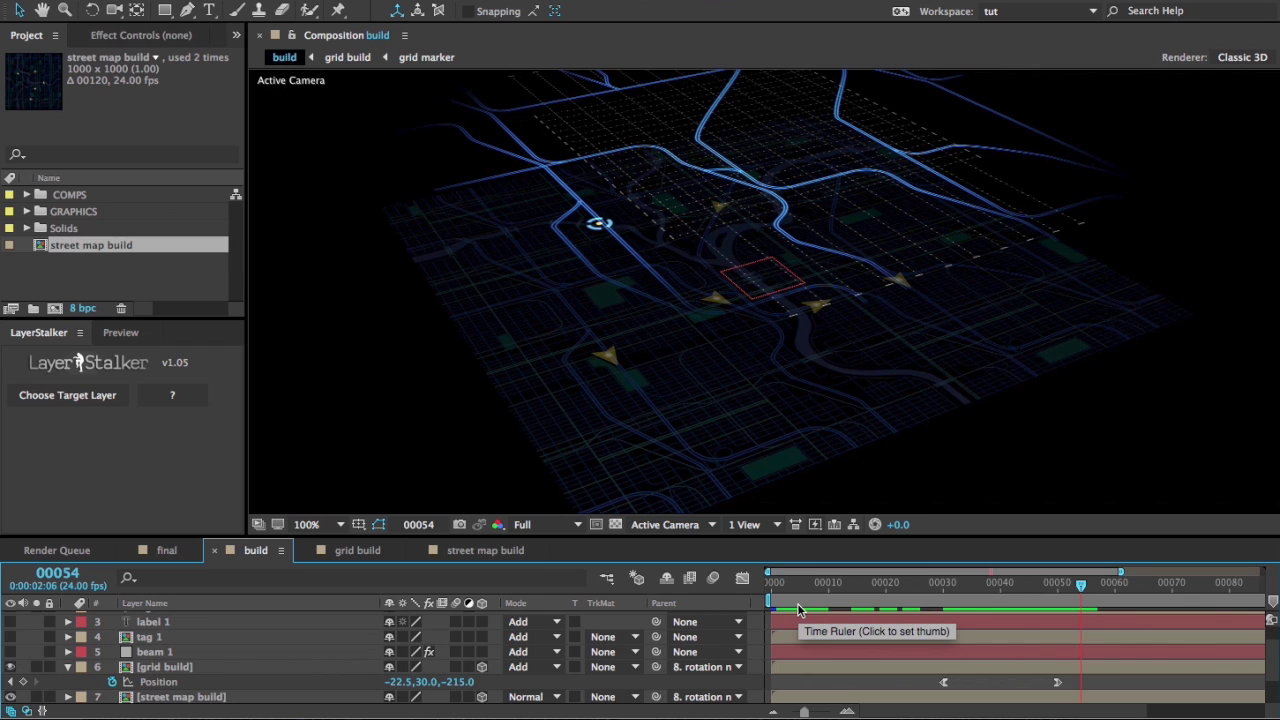
Step: Make beam 1 visible and stalk its Starting Point to marker 1 inside grid build
left_click(196, 651)
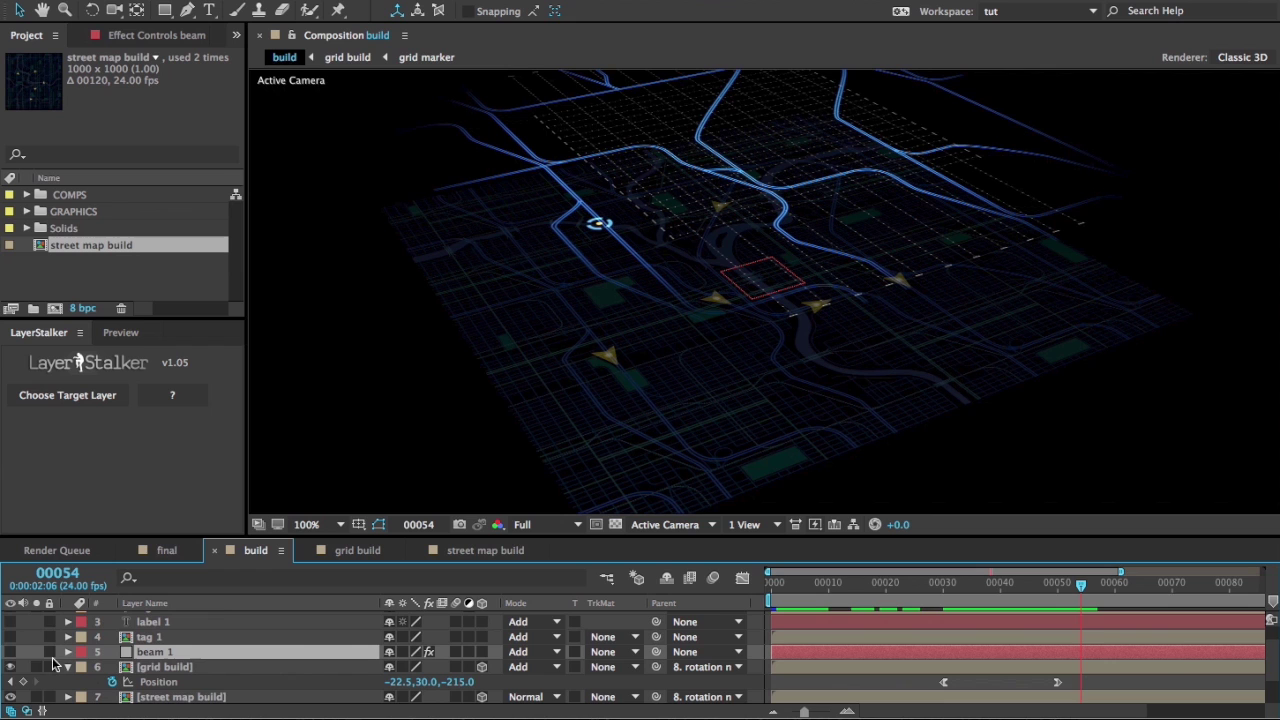
left_click(11, 652)
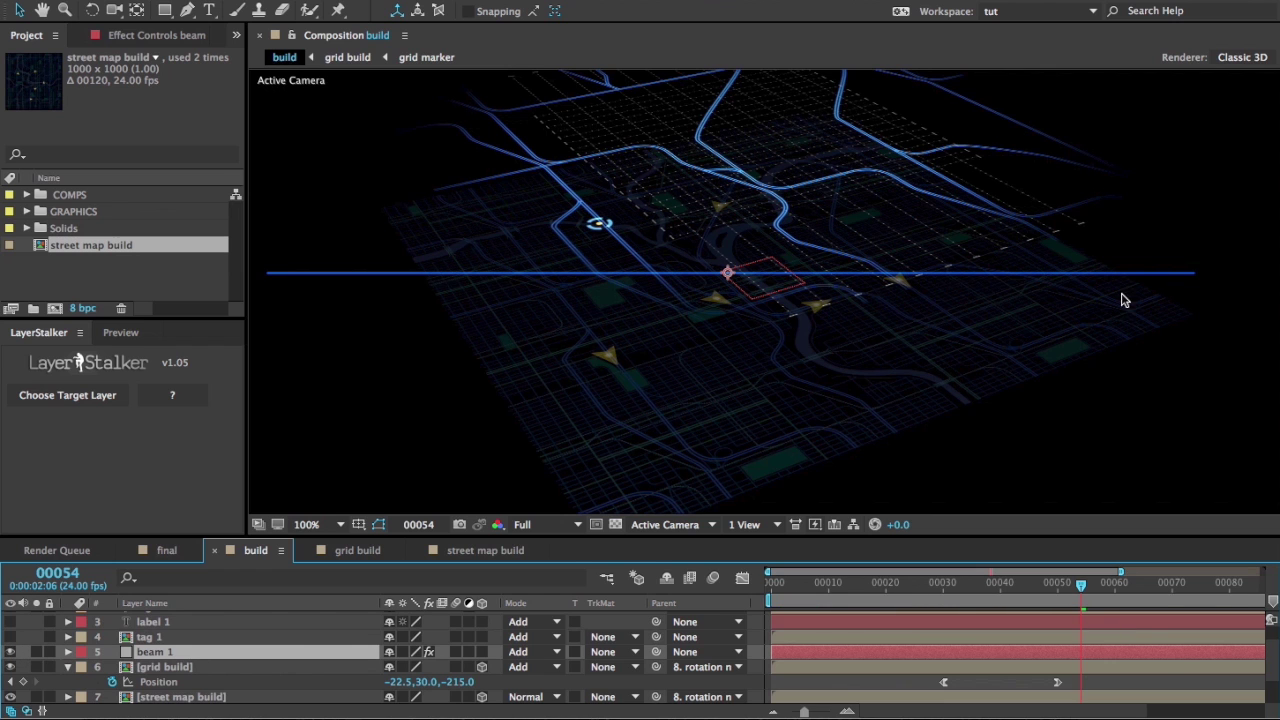
left_click(188, 667, "shift")
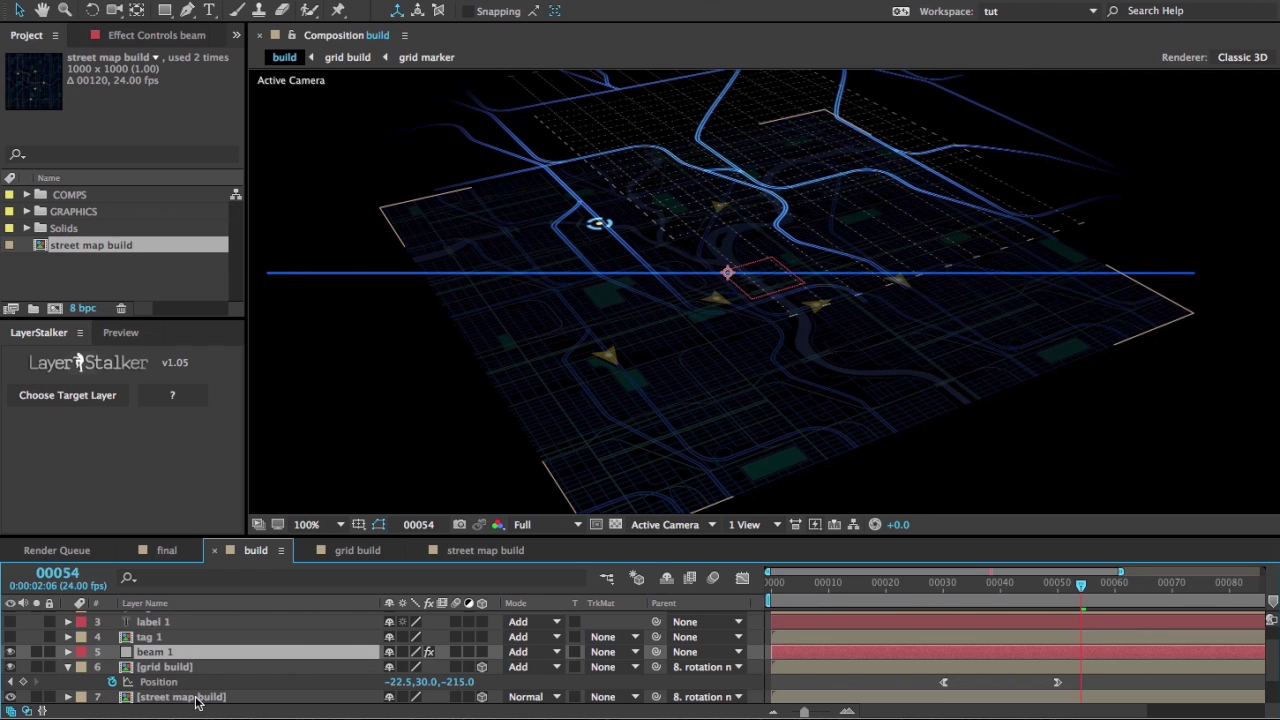
key("u")
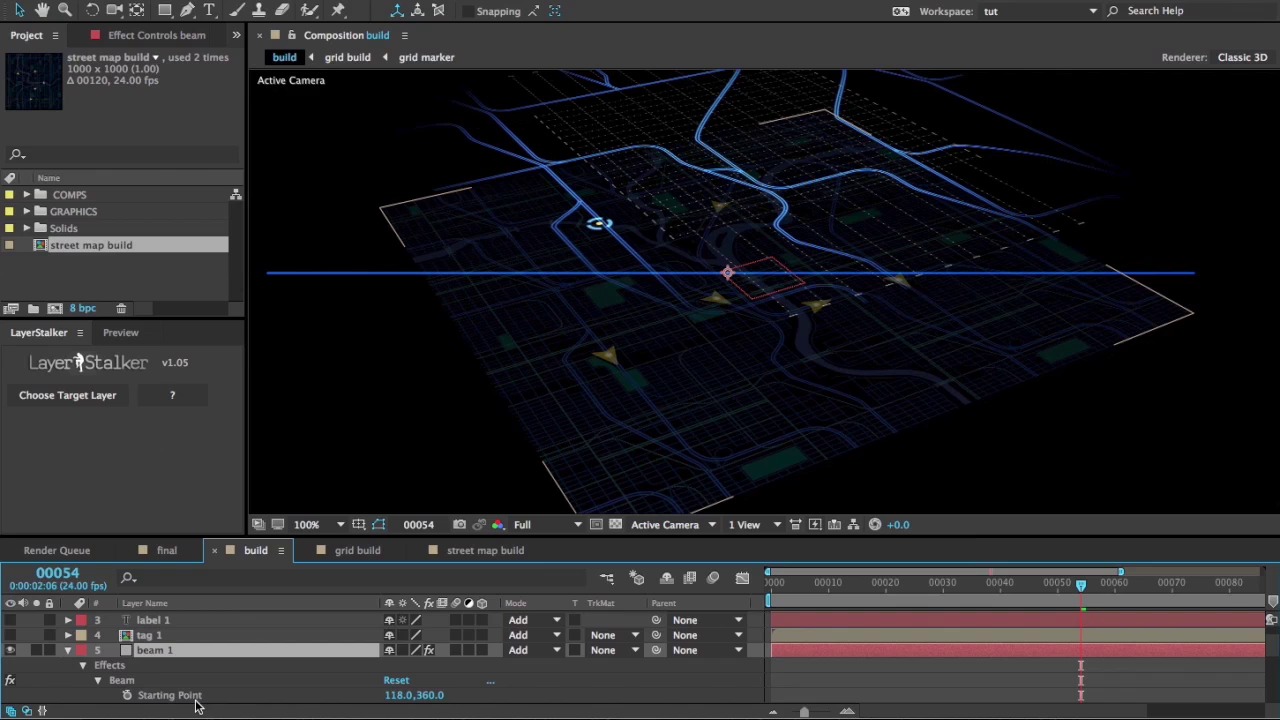
left_click(173, 682)
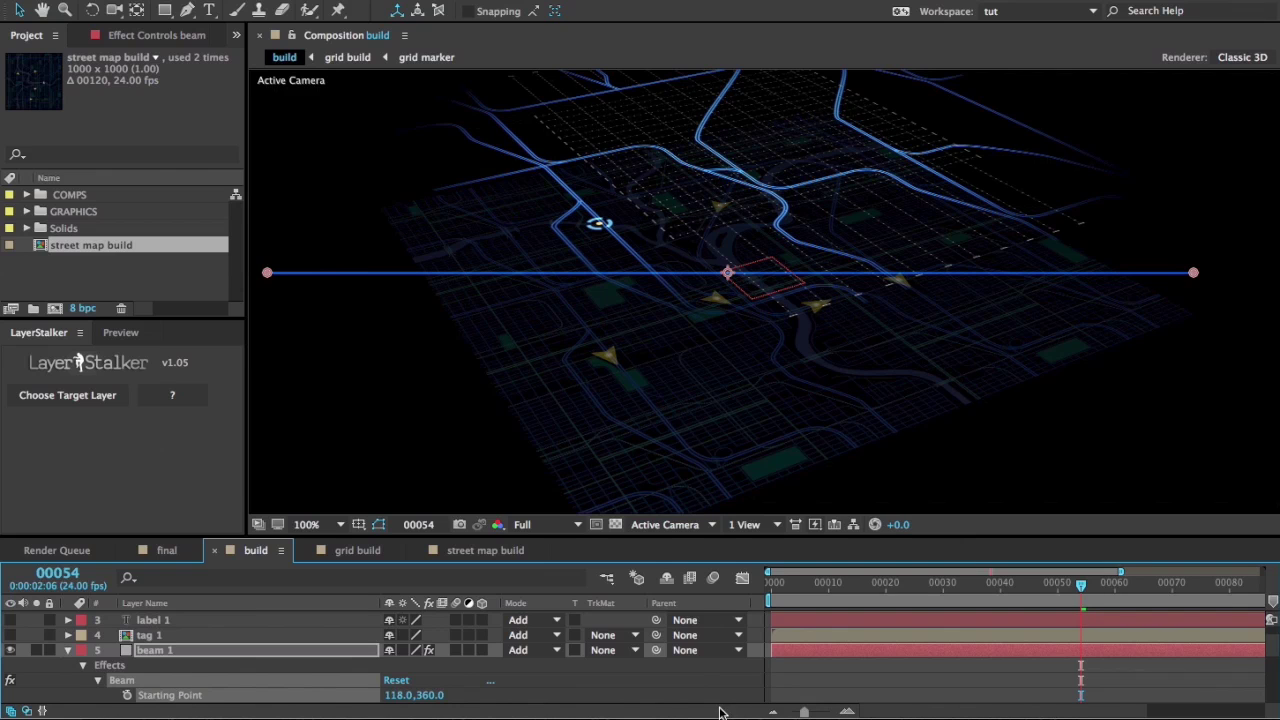
left_click(103, 395)
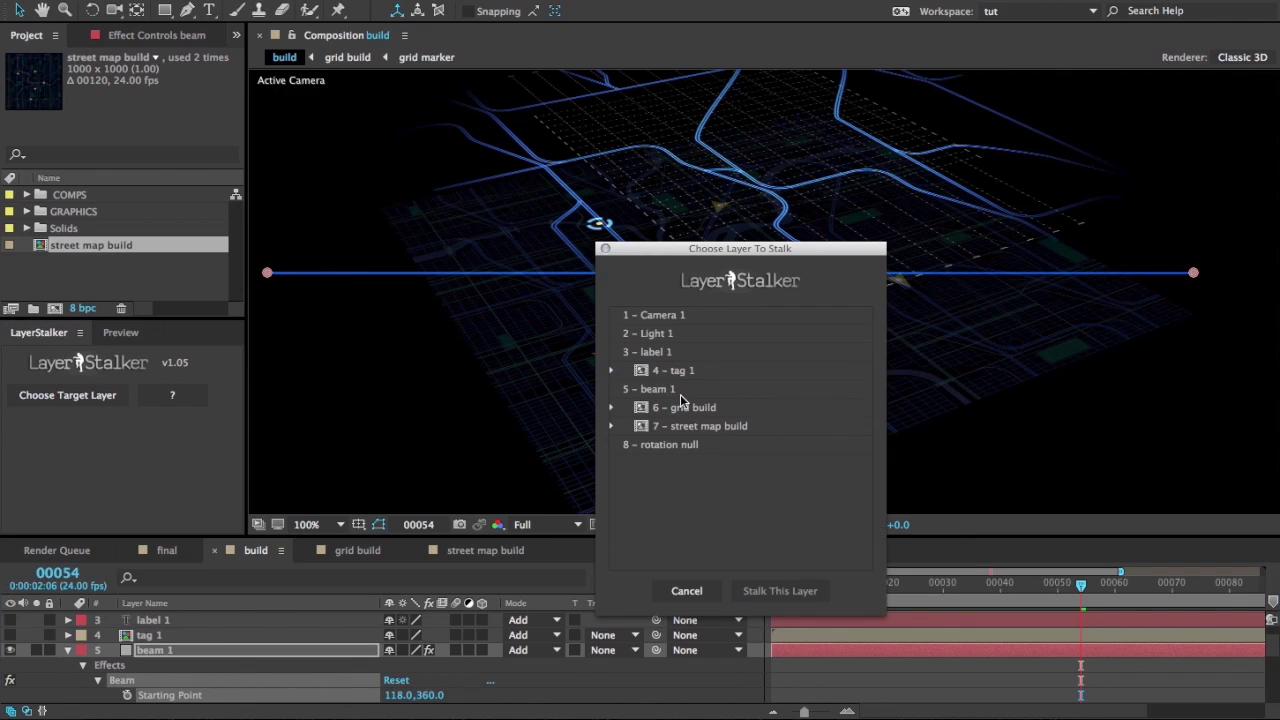
left_click(648, 414)
left_click(612, 408)
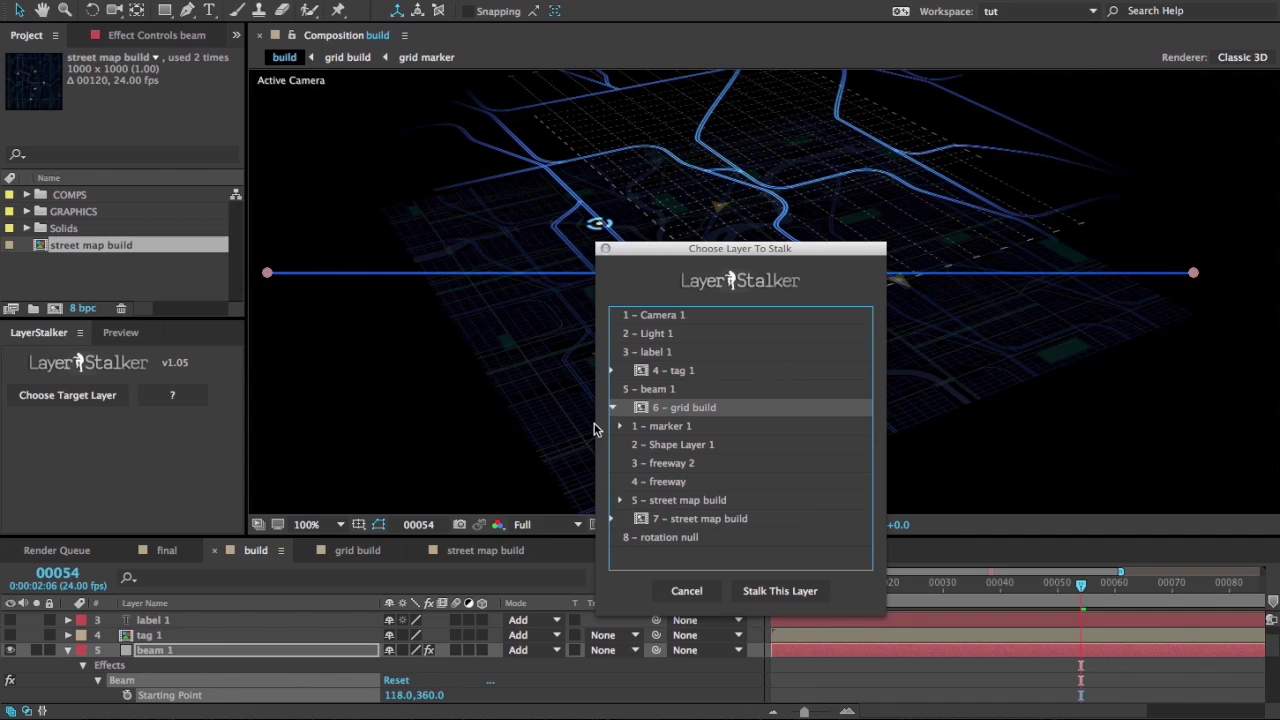
left_click(688, 425)
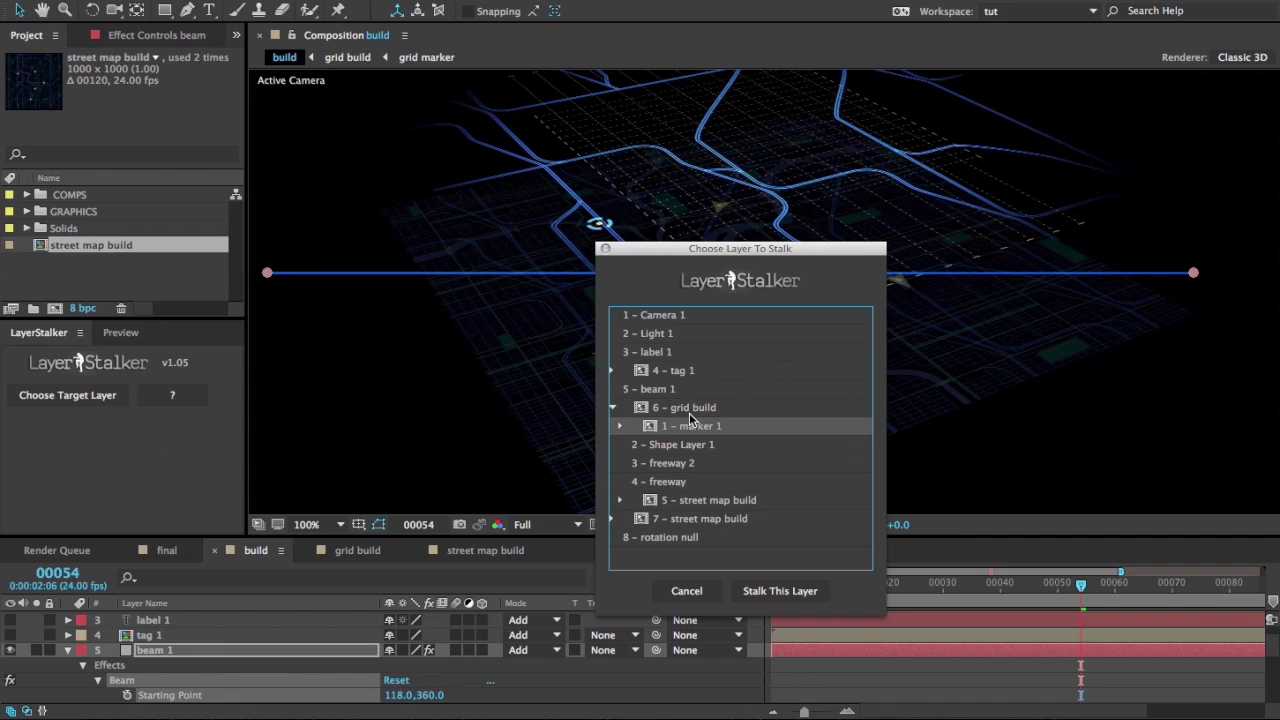
left_click(779, 591)
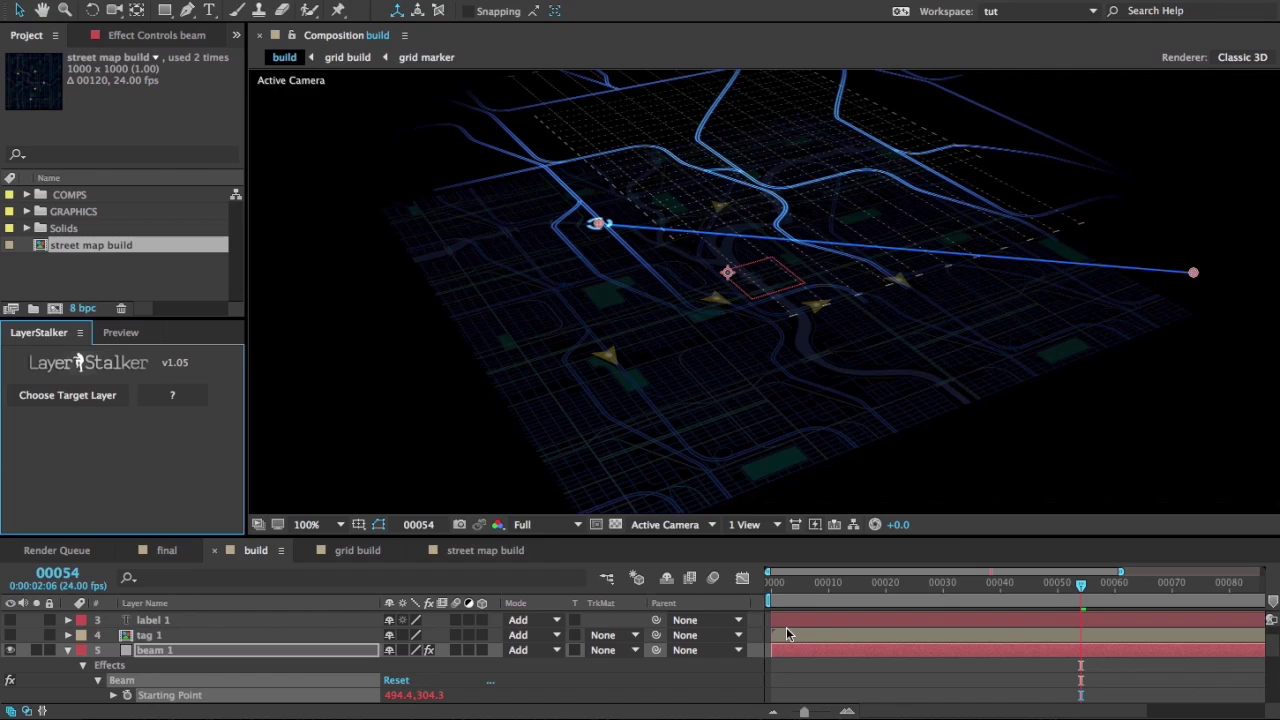
Step: Stalk beam 1's Ending Point to vehicle 1 in street map build and scrub to verify
left_click(68, 650)
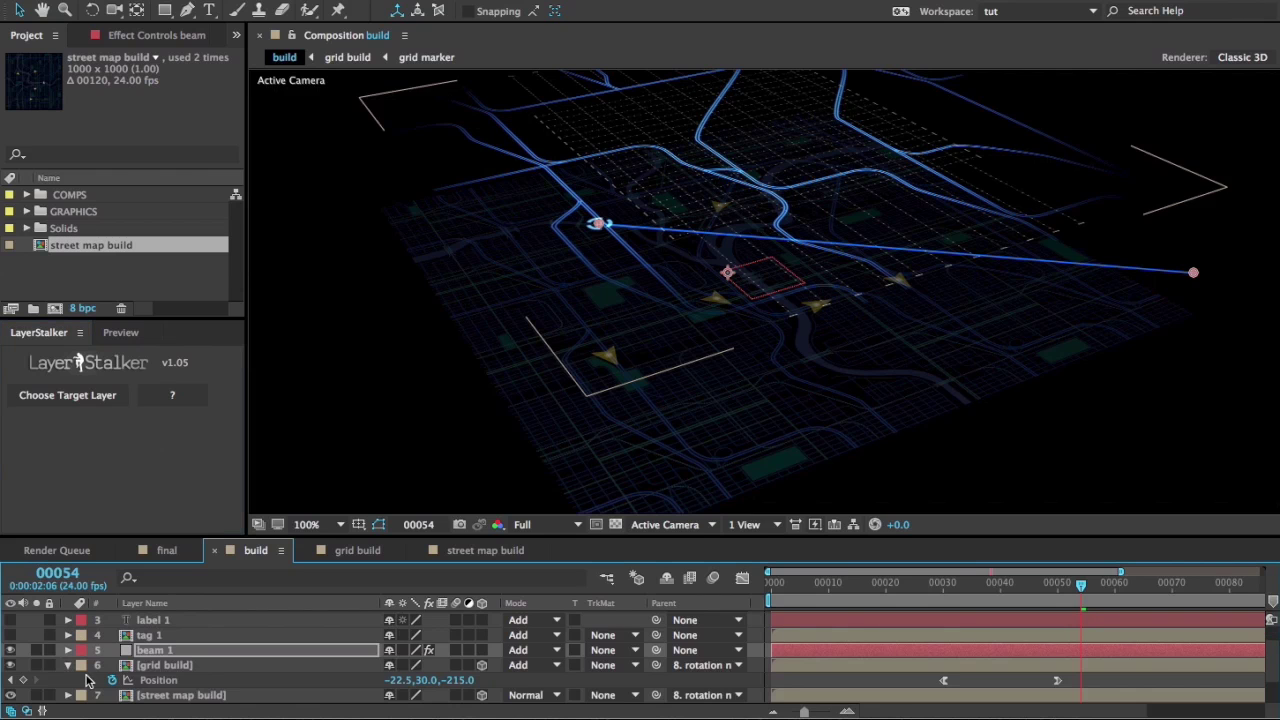
left_click(155, 650)
key("u")
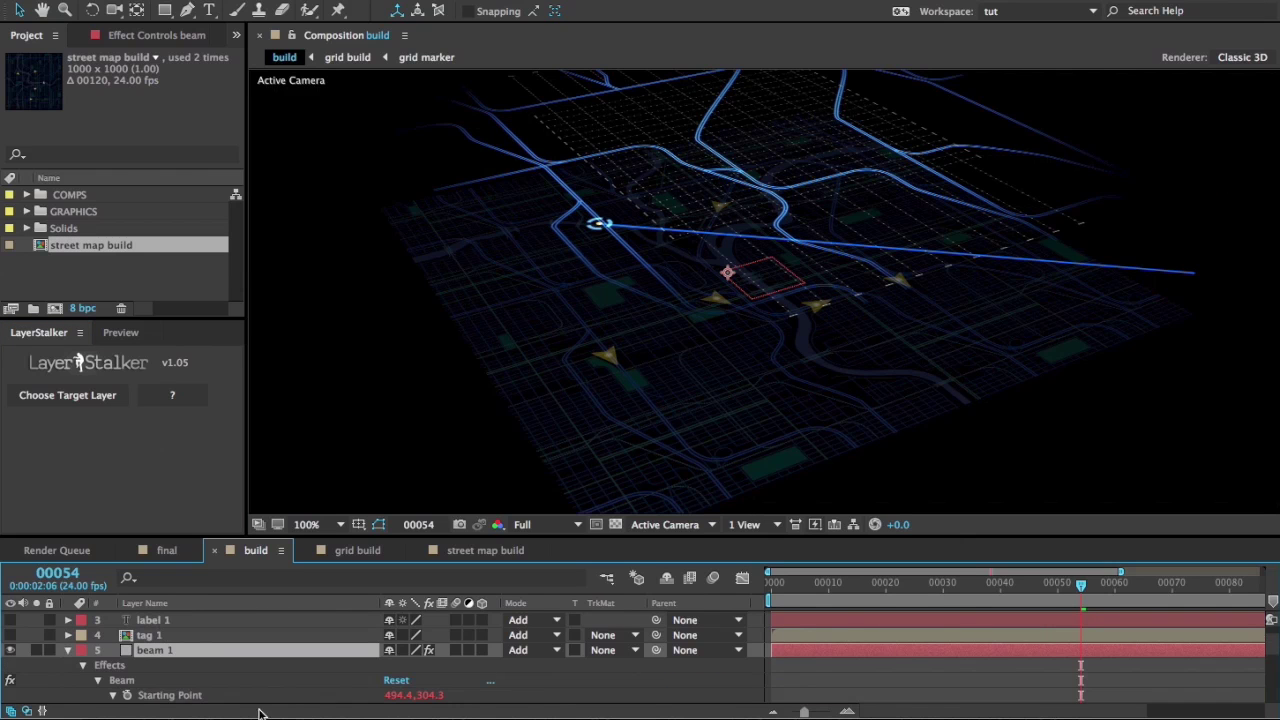
left_click(193, 690)
scroll(195, 680, "down", 2)
left_click(187, 670)
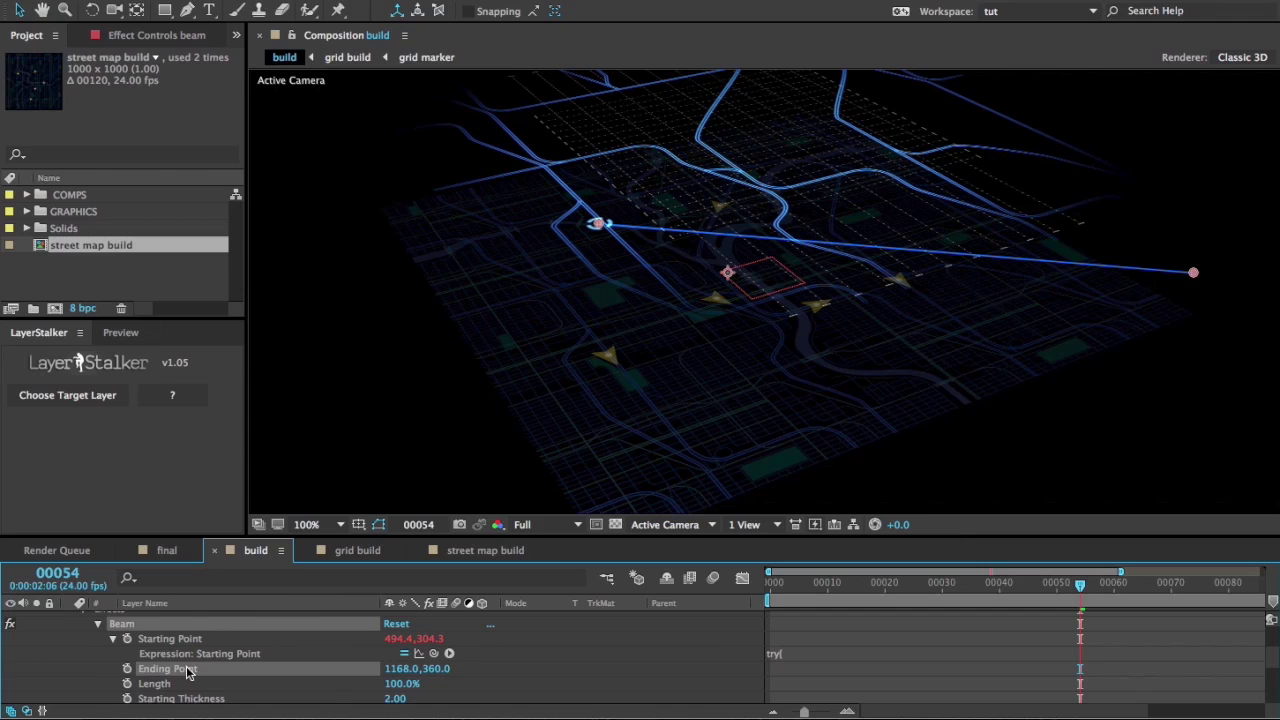
left_click(103, 400)
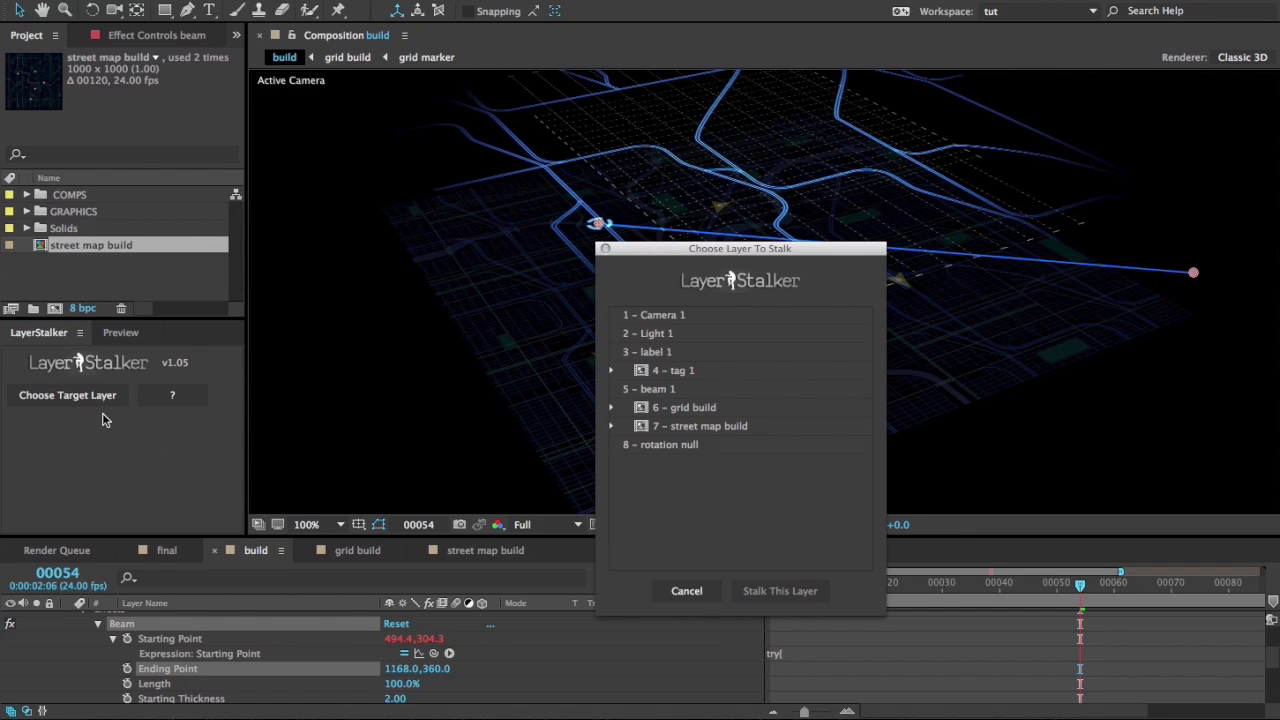
left_click(659, 430)
left_click(611, 426)
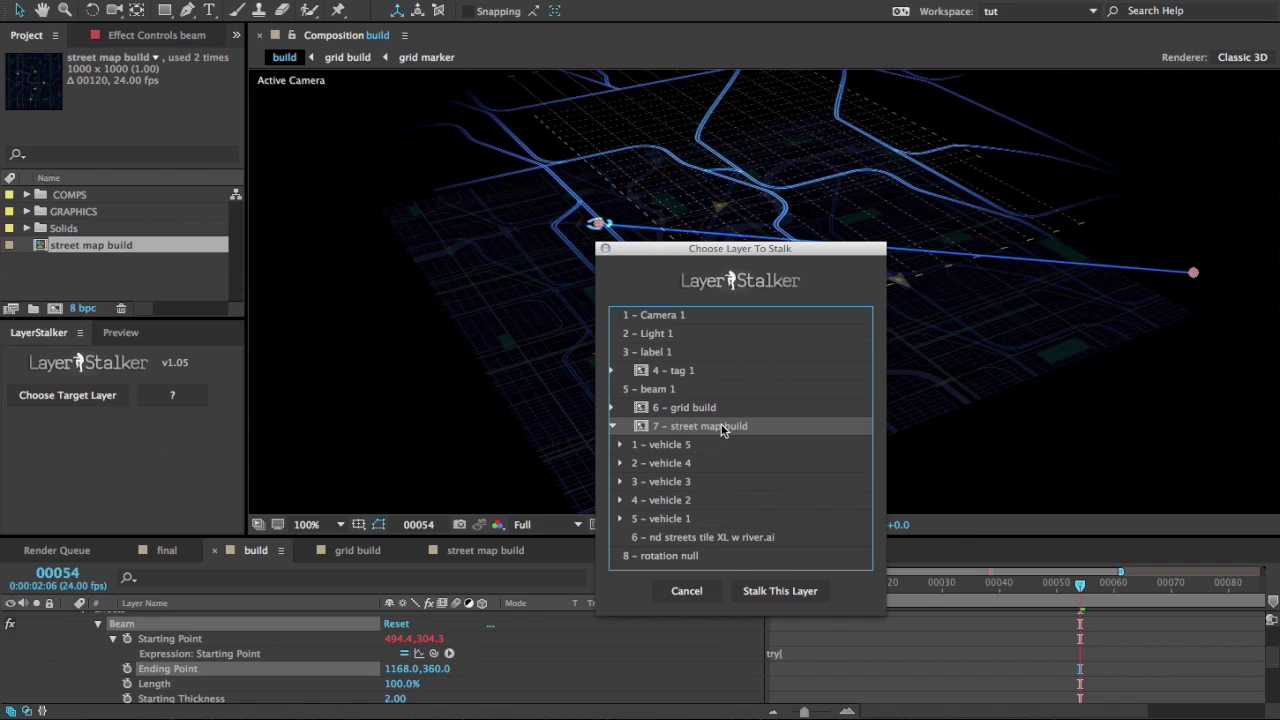
left_click(668, 519)
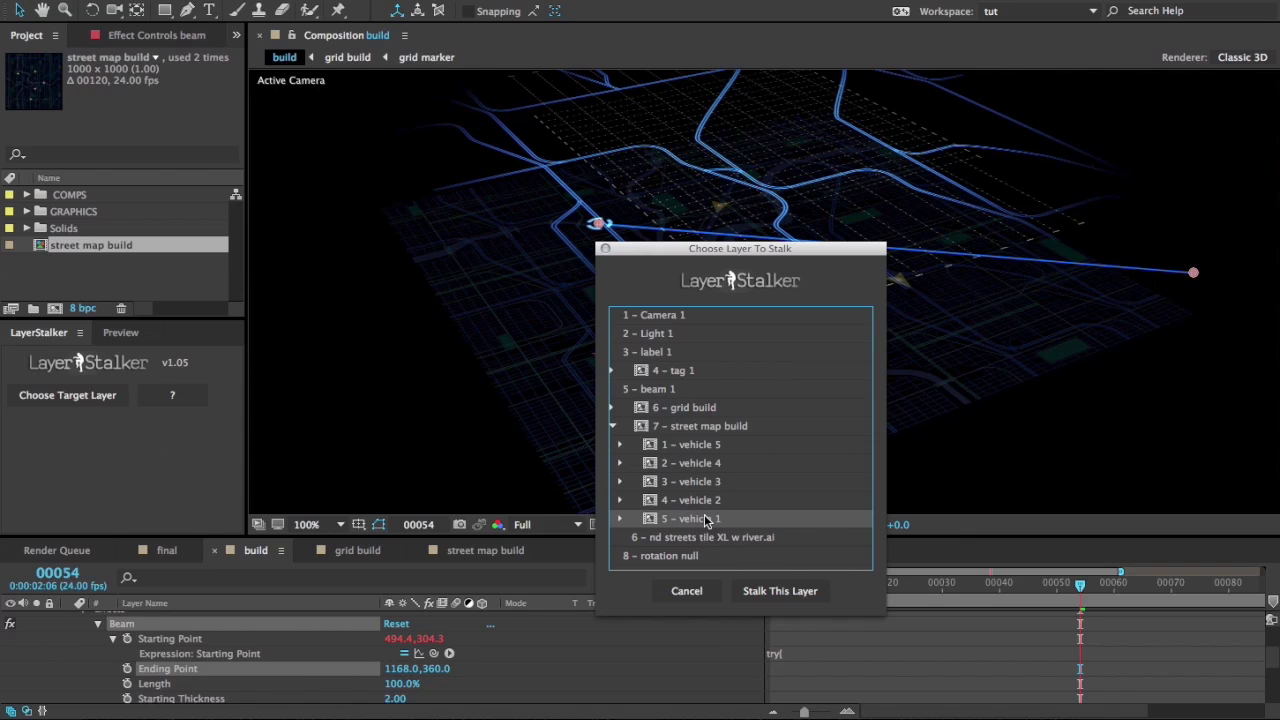
left_click(780, 591)
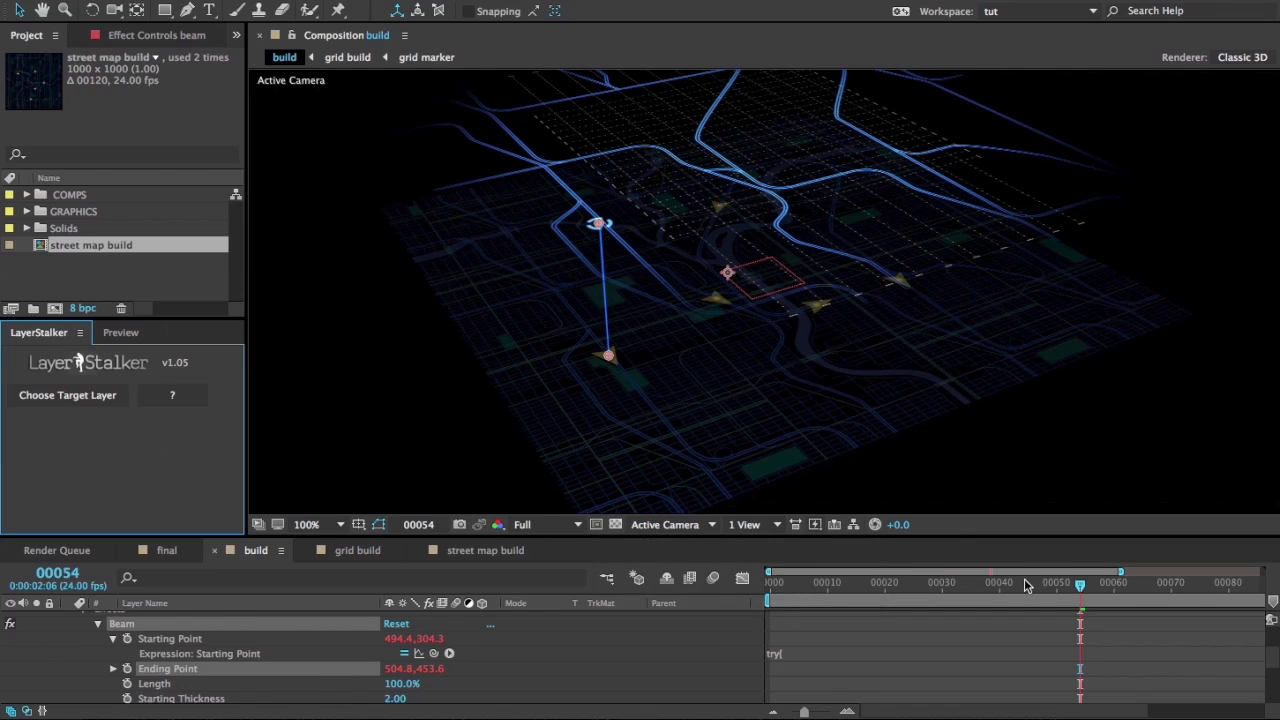
mouse_move(1024, 578)
left_mouse_down()
mouse_move(951, 586)
mouse_move(1129, 580)
mouse_move(1023, 580)
left_mouse_up()
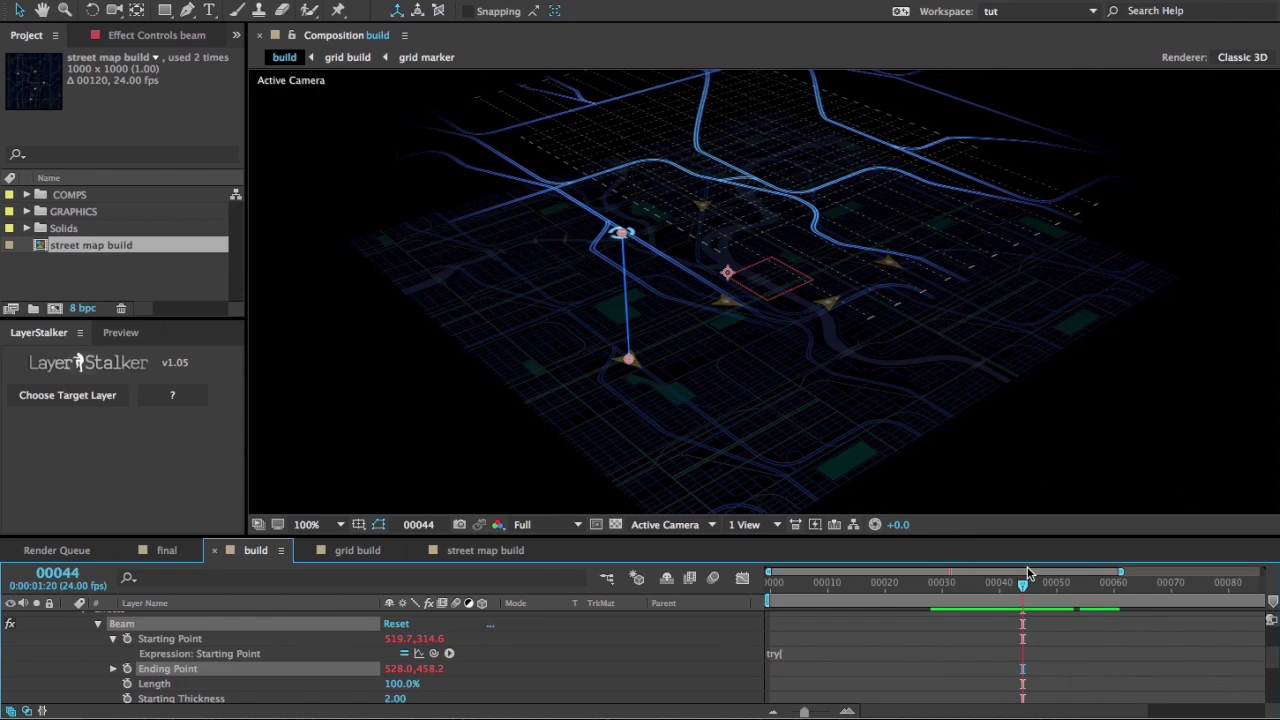
Step: Collapse beam 1's properties to tidy the timeline
scroll(78, 640, "down", 2)
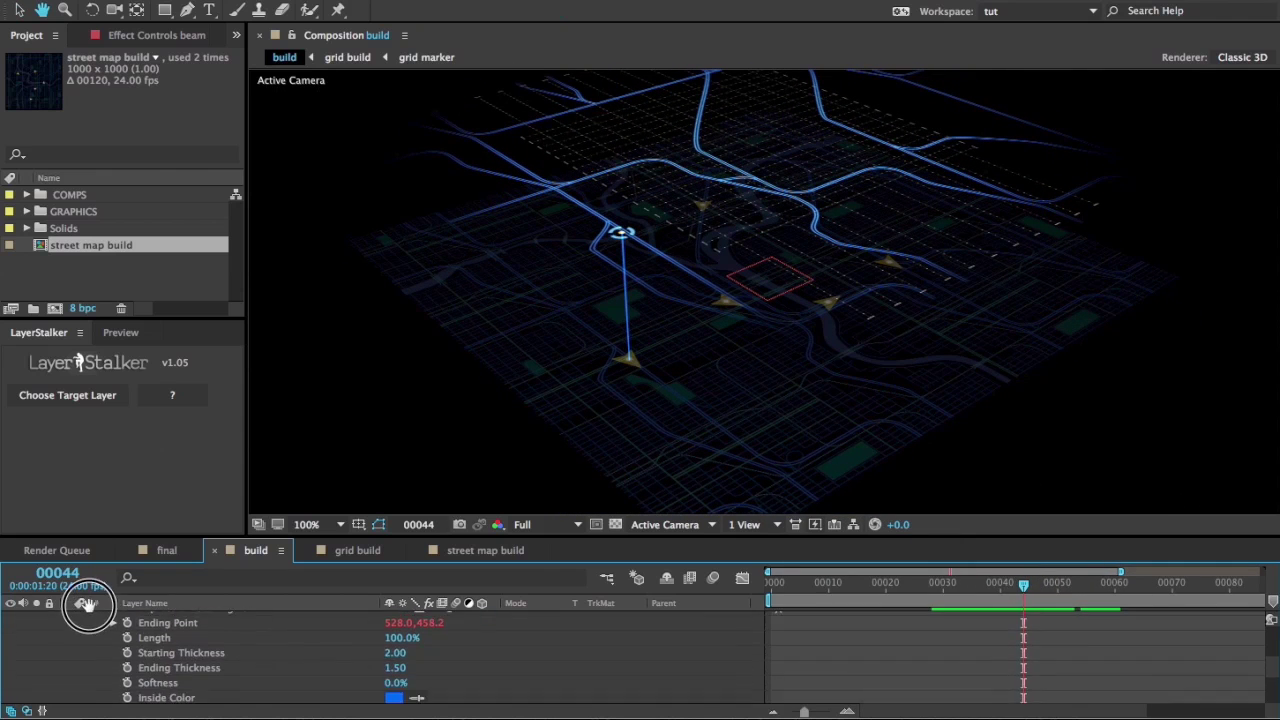
scroll(85, 610, "up", 5)
left_click(67, 621)
scroll(200, 640, "down", 1)
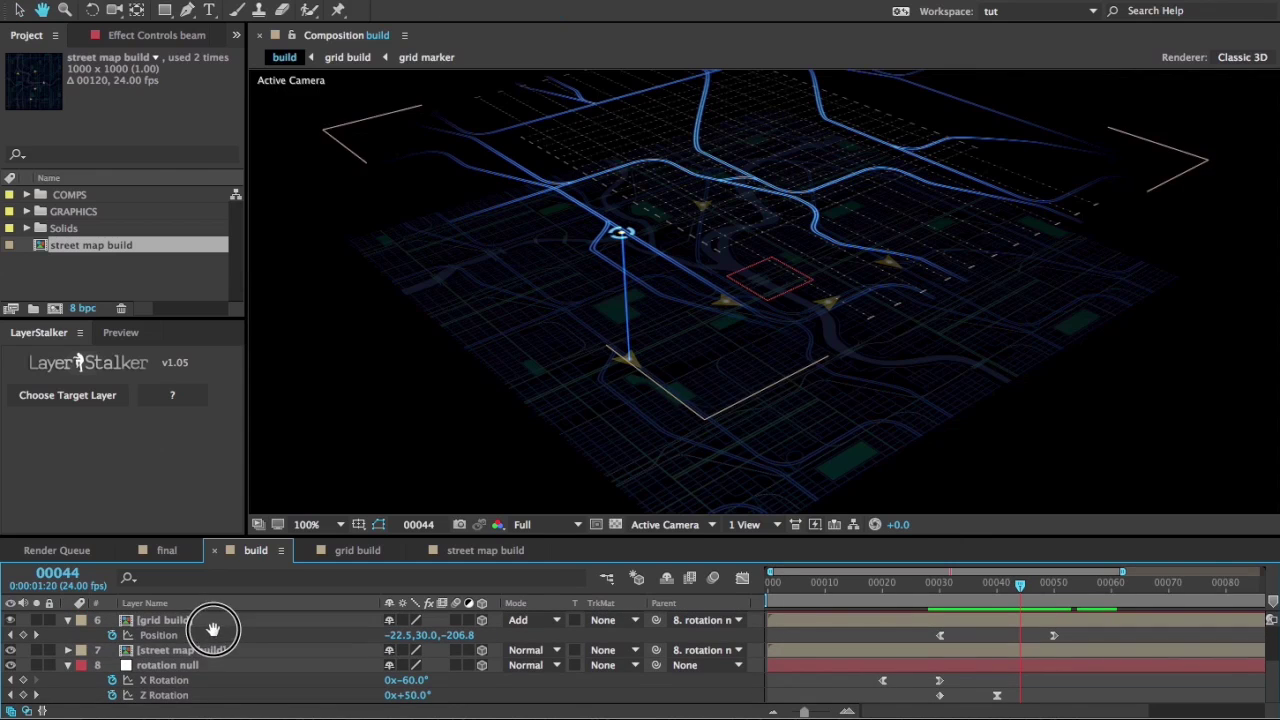
left_click(192, 652)
scroll(200, 650, "up", 4)
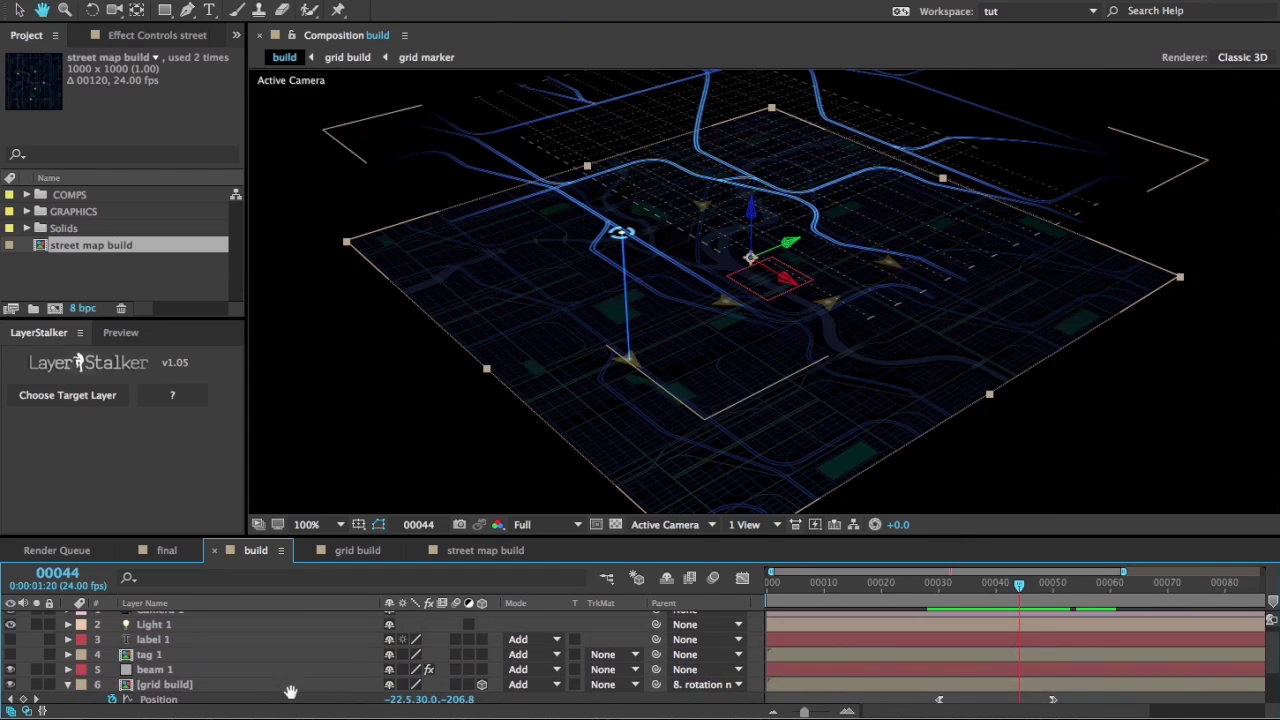
Step: Make tag 1's Position follow marker 1 inside grid build using LayerStalker
left_click(172, 652)
key("p")
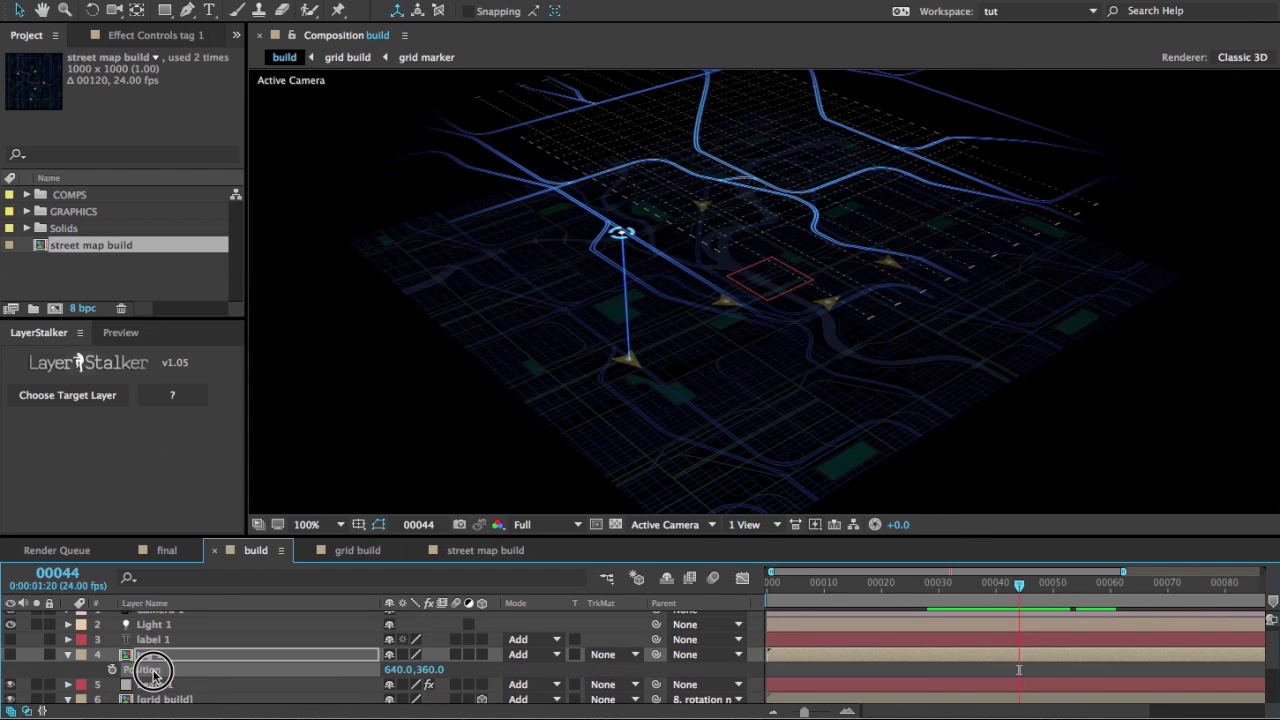
left_click(100, 398)
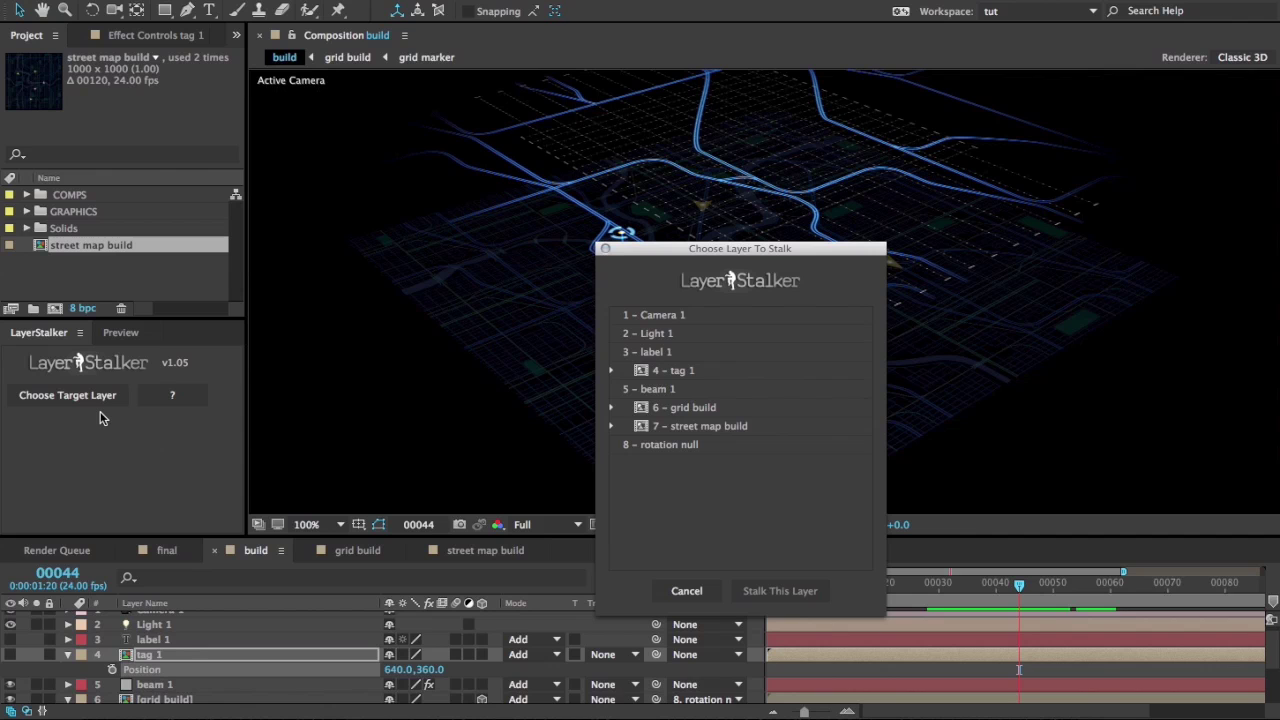
left_click(692, 409)
left_click(628, 406)
left_click(690, 426)
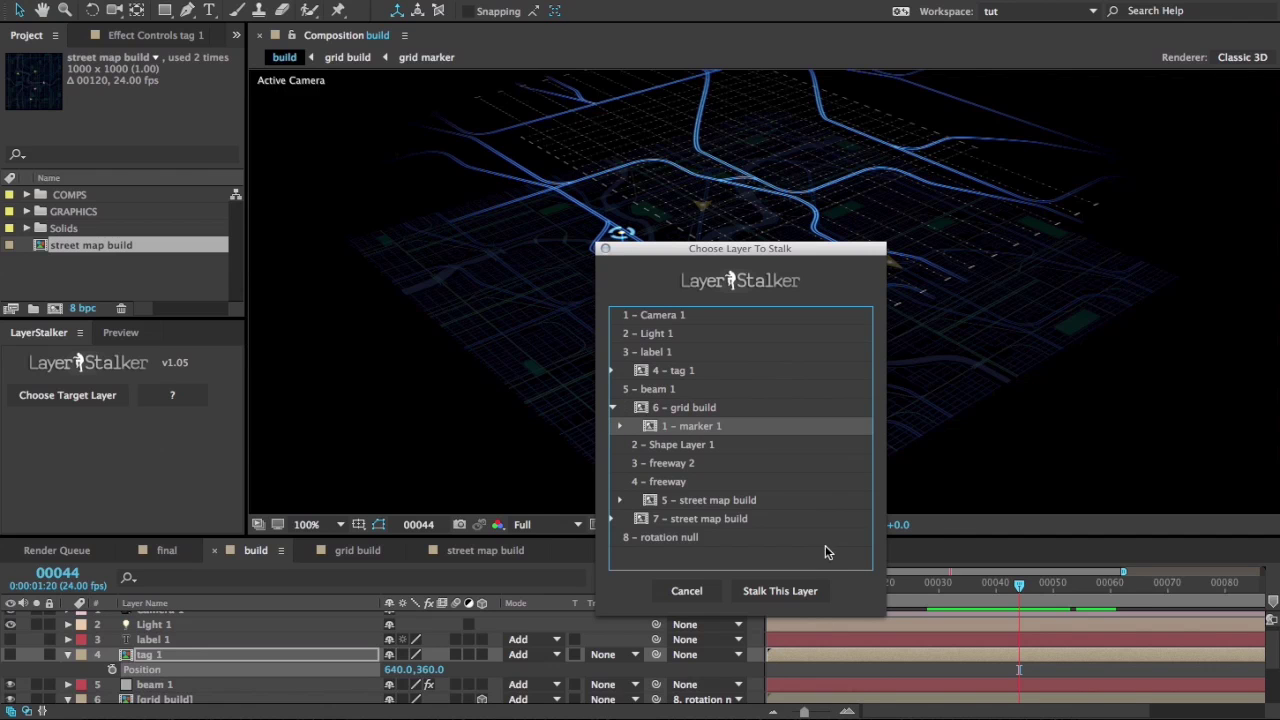
left_click(782, 591)
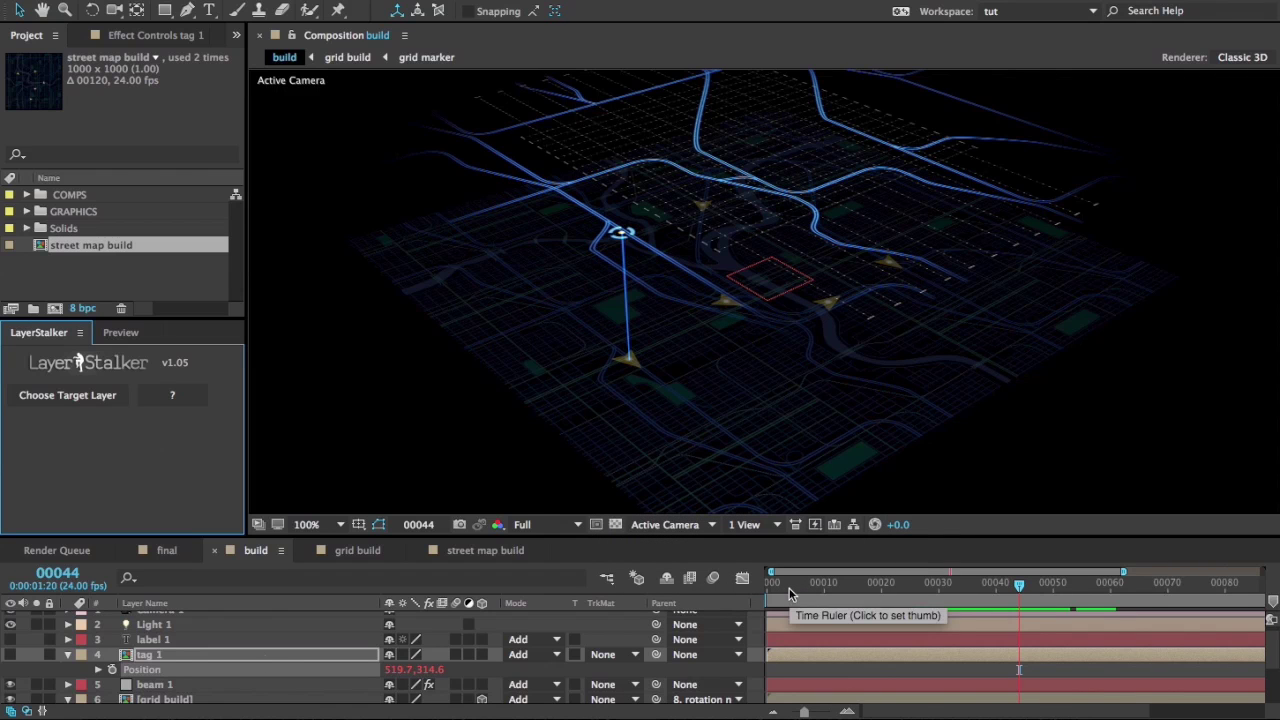
left_click(16, 655)
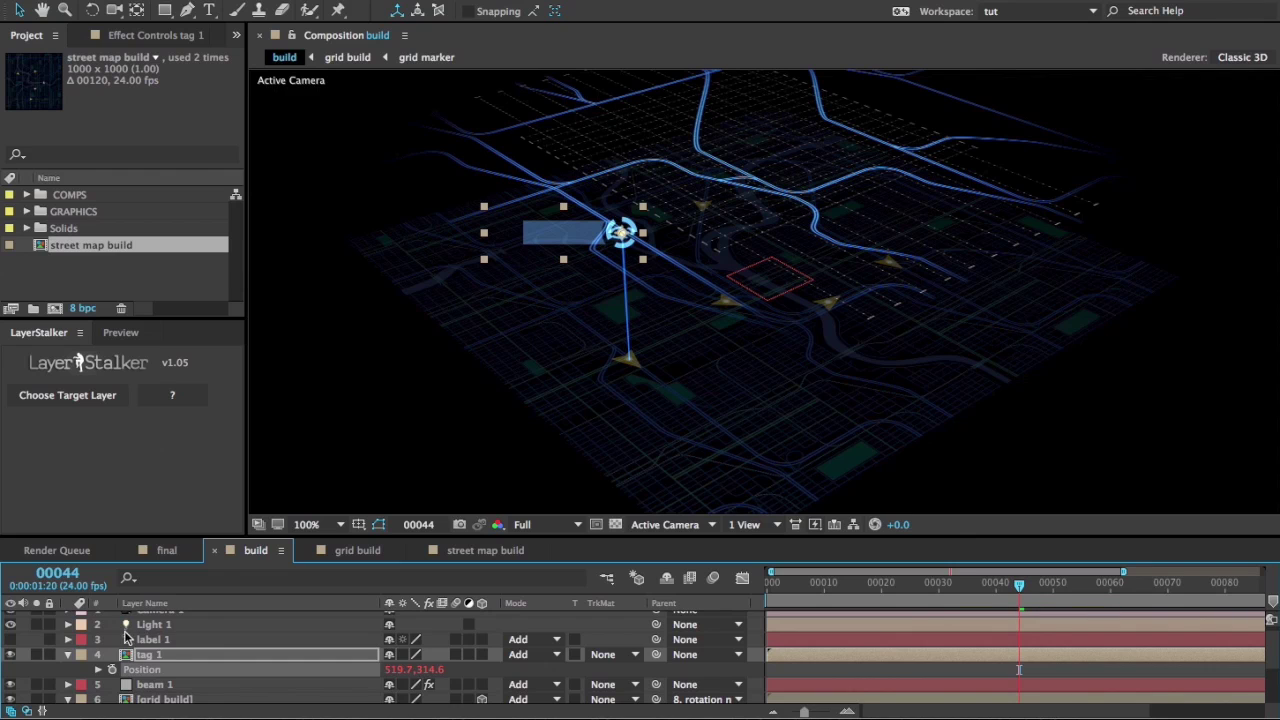
Step: Show label 1, stalk its Position to marker 1 in grid build, and scrub to verify
left_click(125, 638)
left_click(10, 639)
key("p")
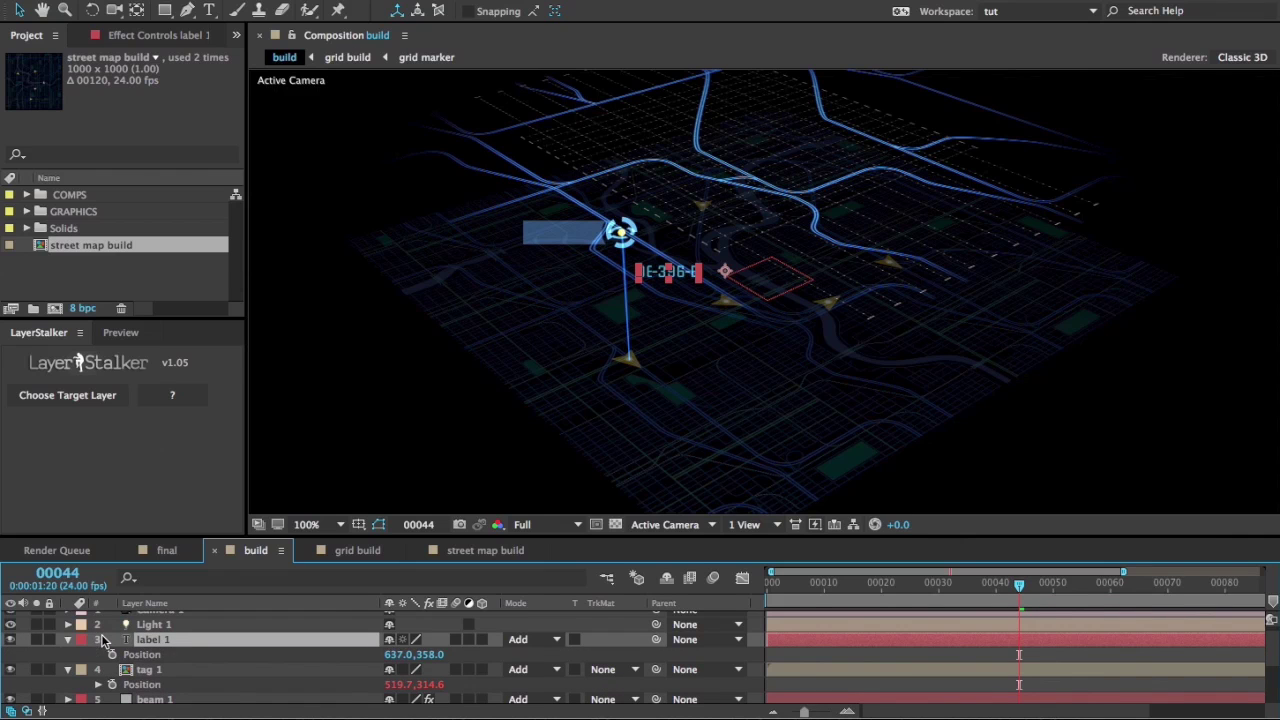
left_click(100, 397)
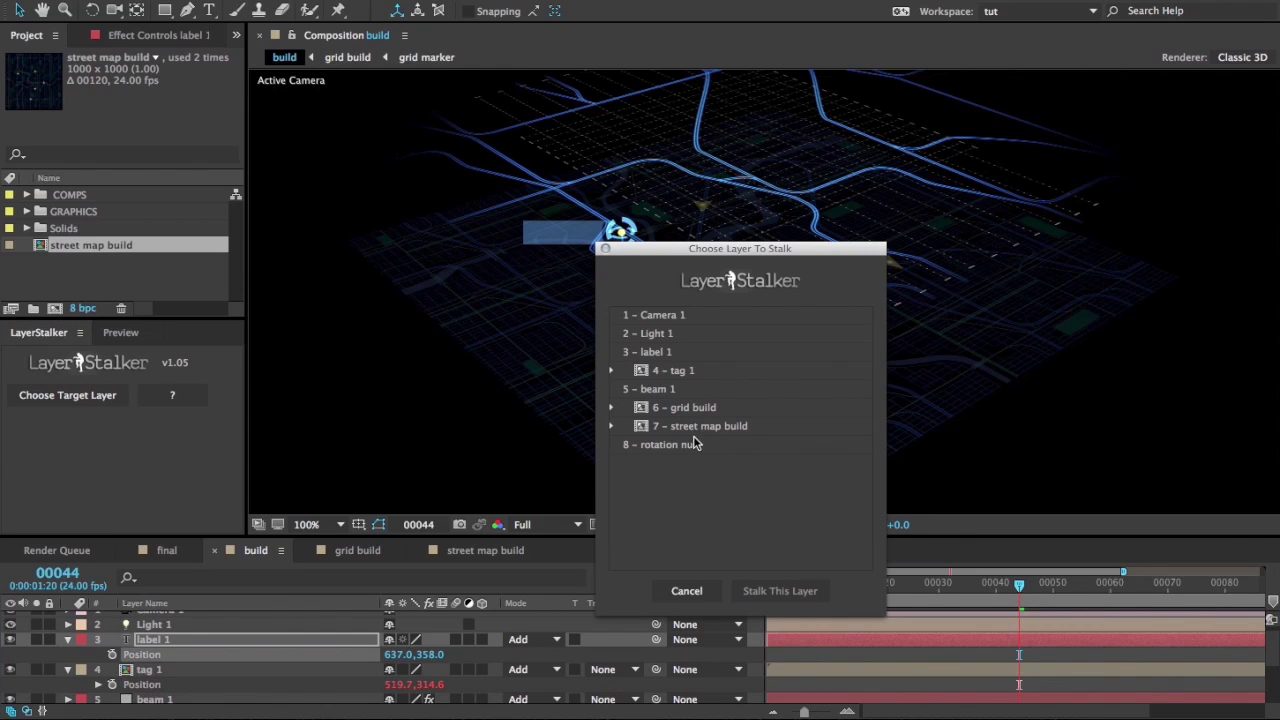
left_click(611, 407)
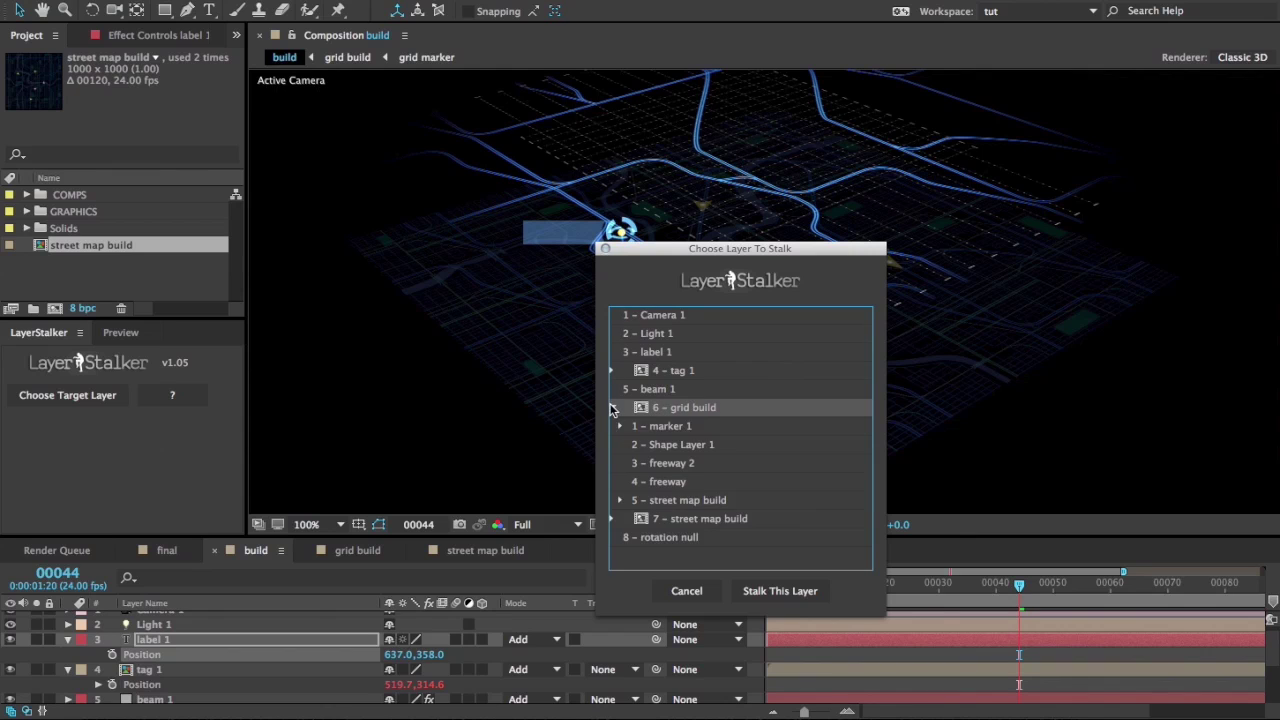
left_click(710, 428)
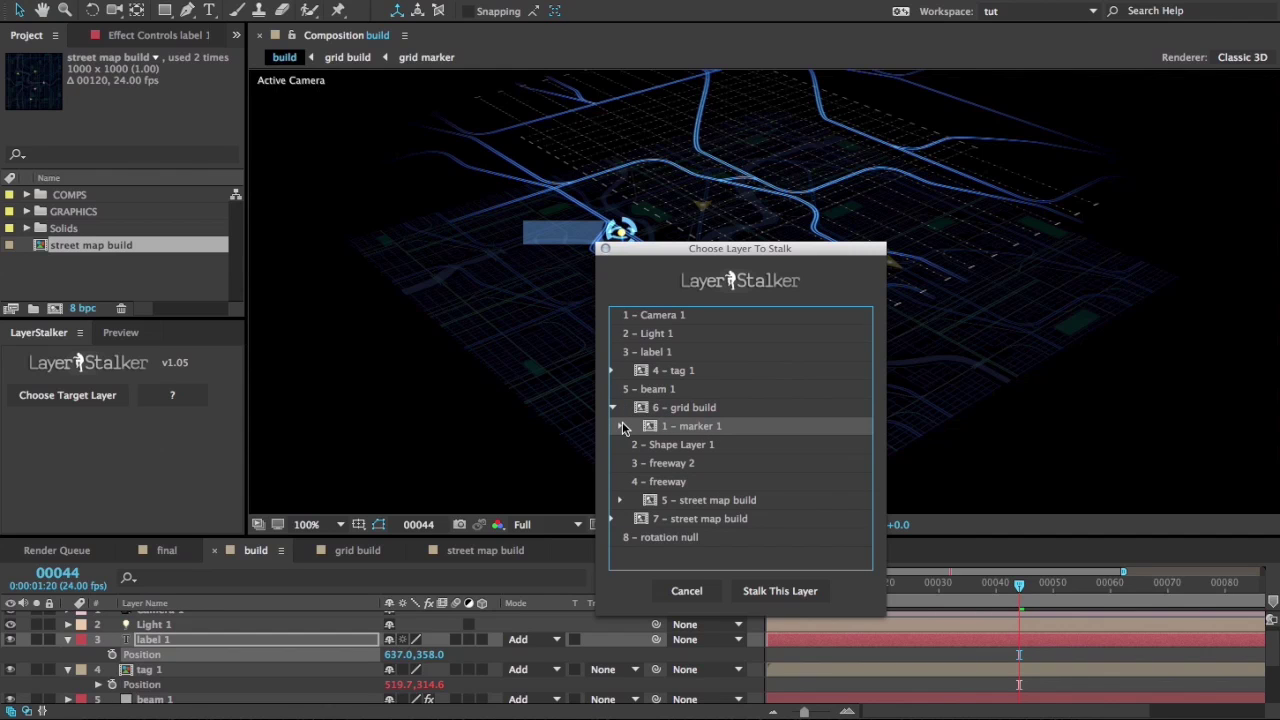
left_click(786, 591)
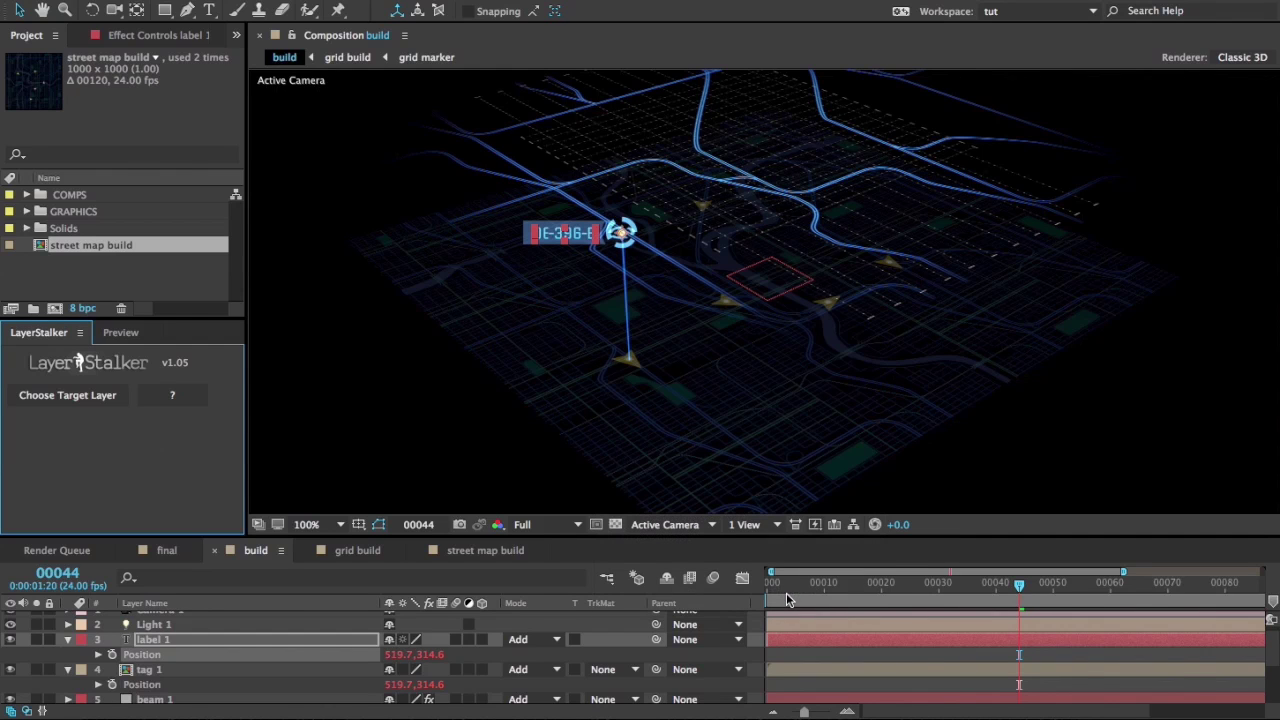
left_click_drag(786, 592, 1036, 586)
left_click(1050, 650)
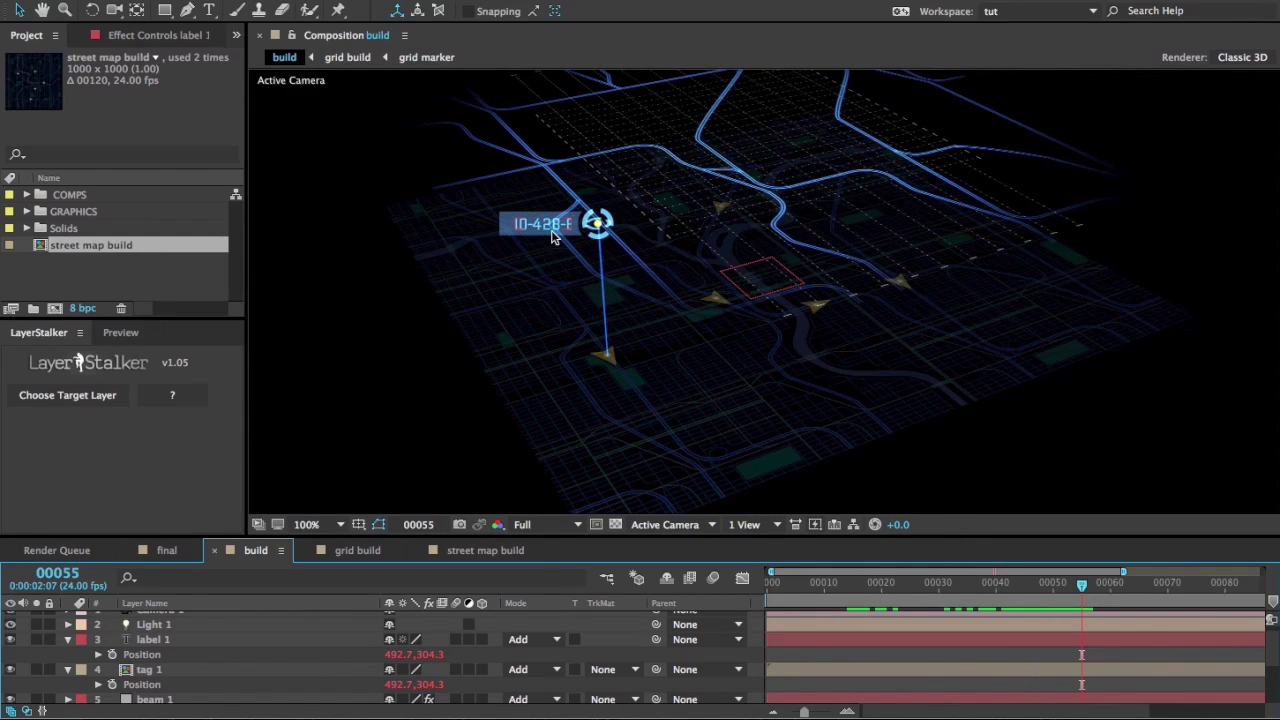
left_click_drag(1070, 593, 1118, 576)
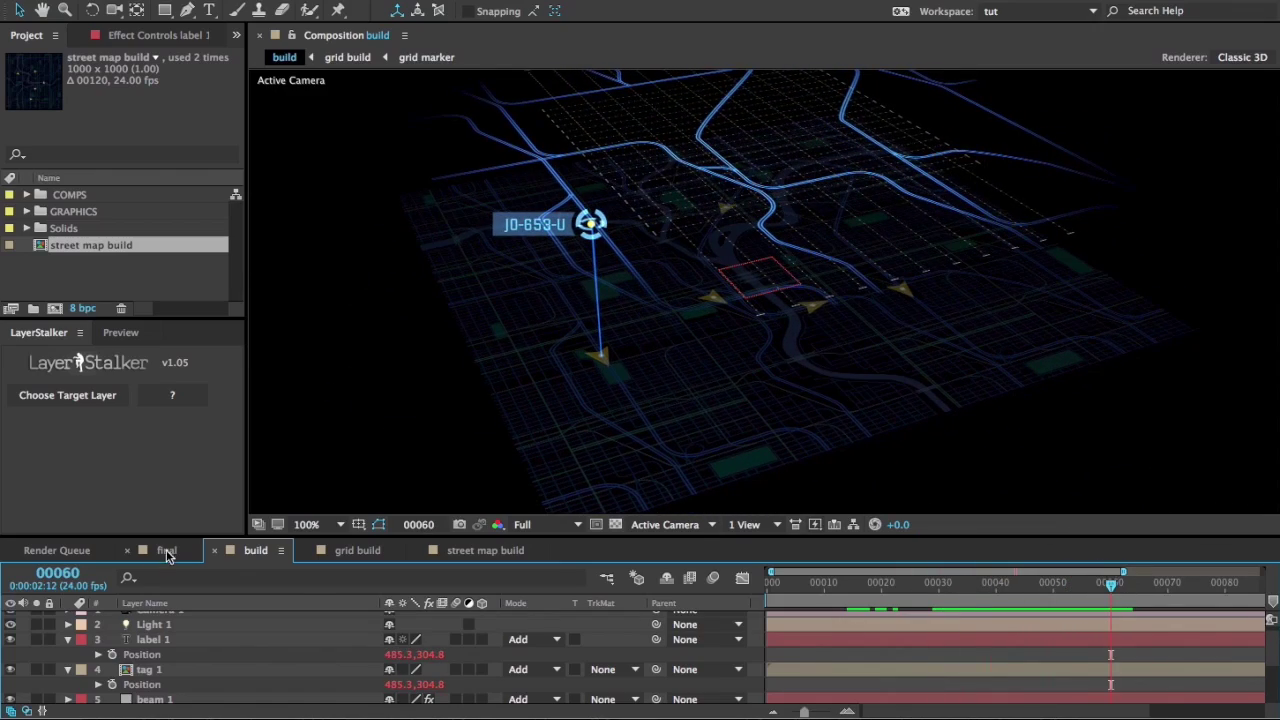
Step: Turn on the 18mm Camera in the final comp and scrub to frame 00059
left_click(165, 551)
left_click_drag(771, 585, 882, 585)
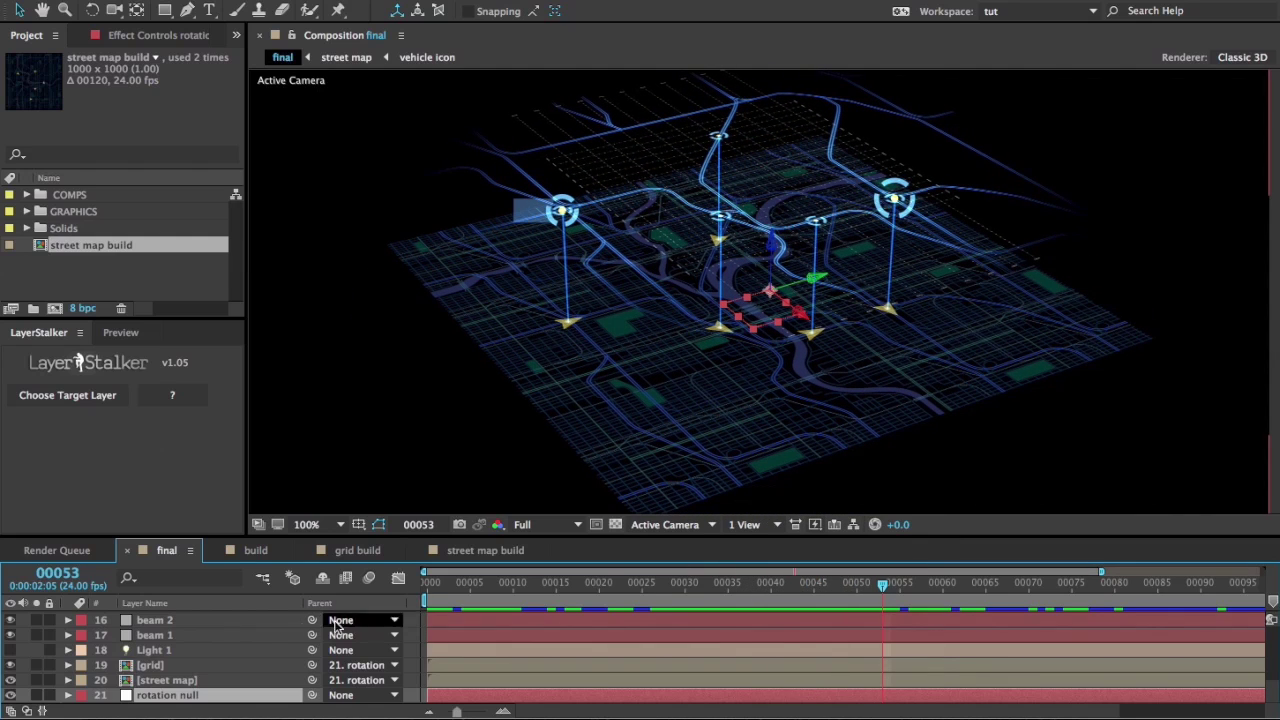
scroll(237, 621, "up", 7)
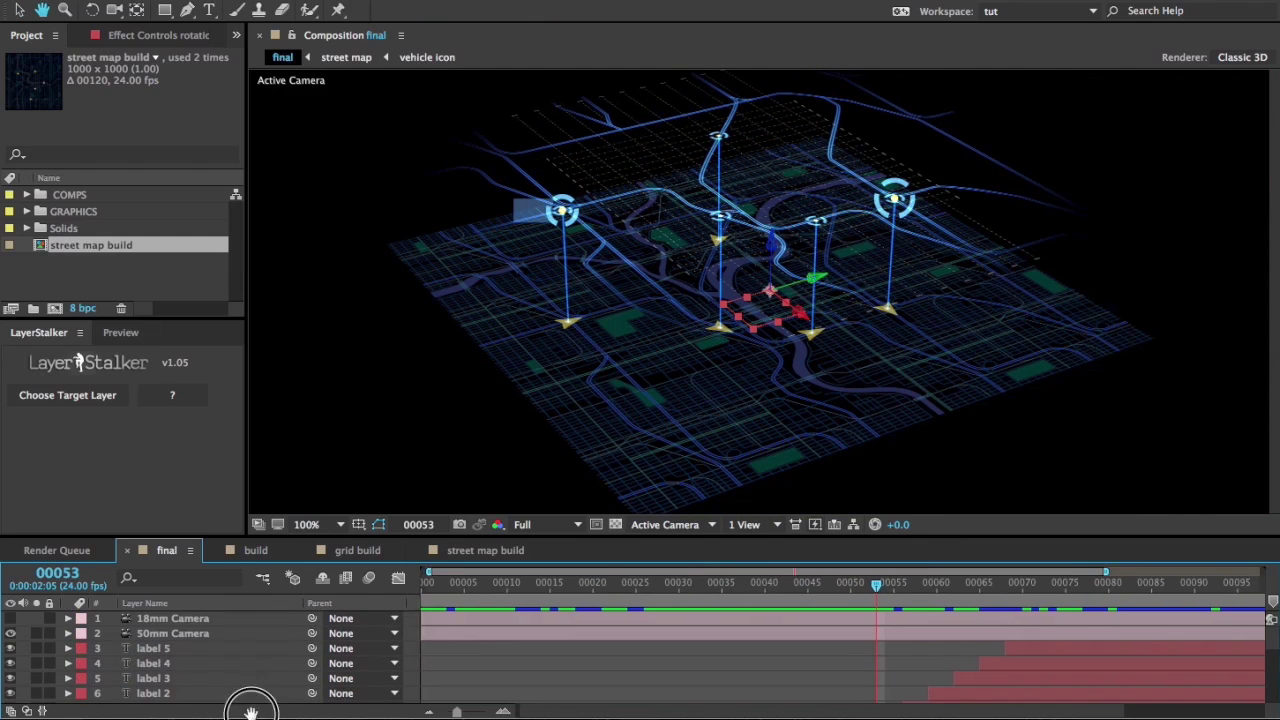
left_click(11, 618)
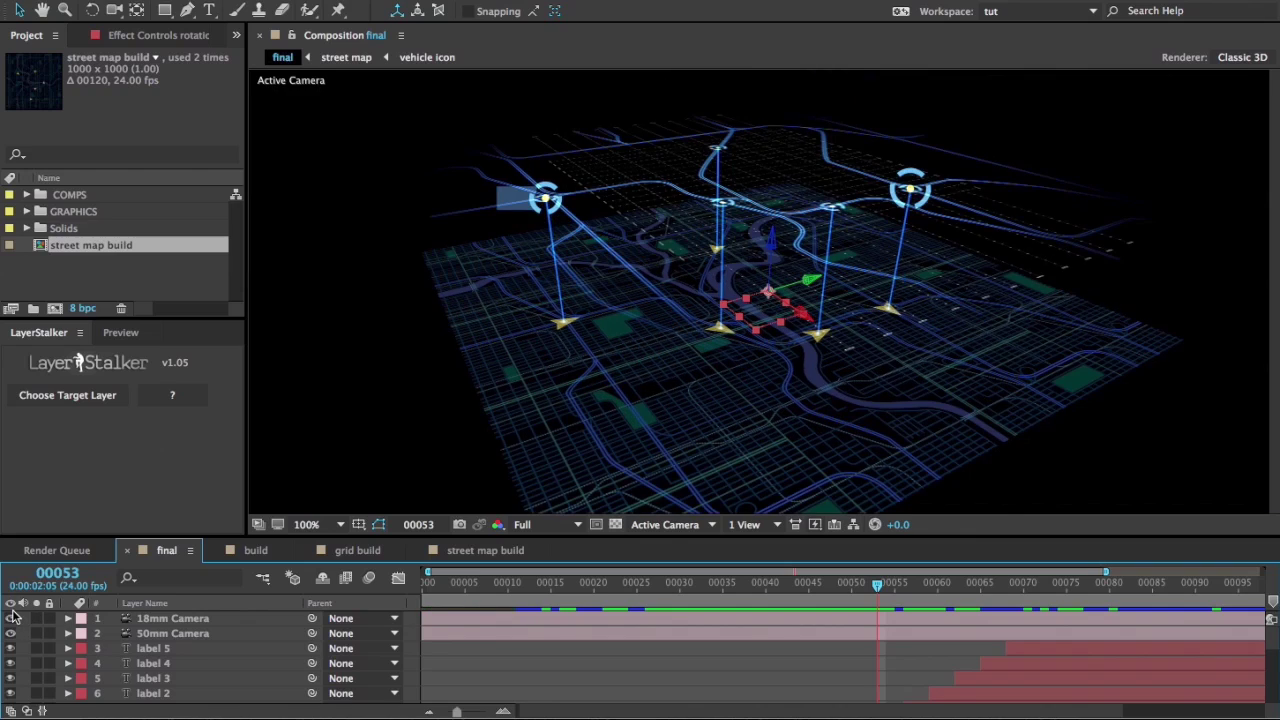
left_click_drag(703, 587, 927, 590)
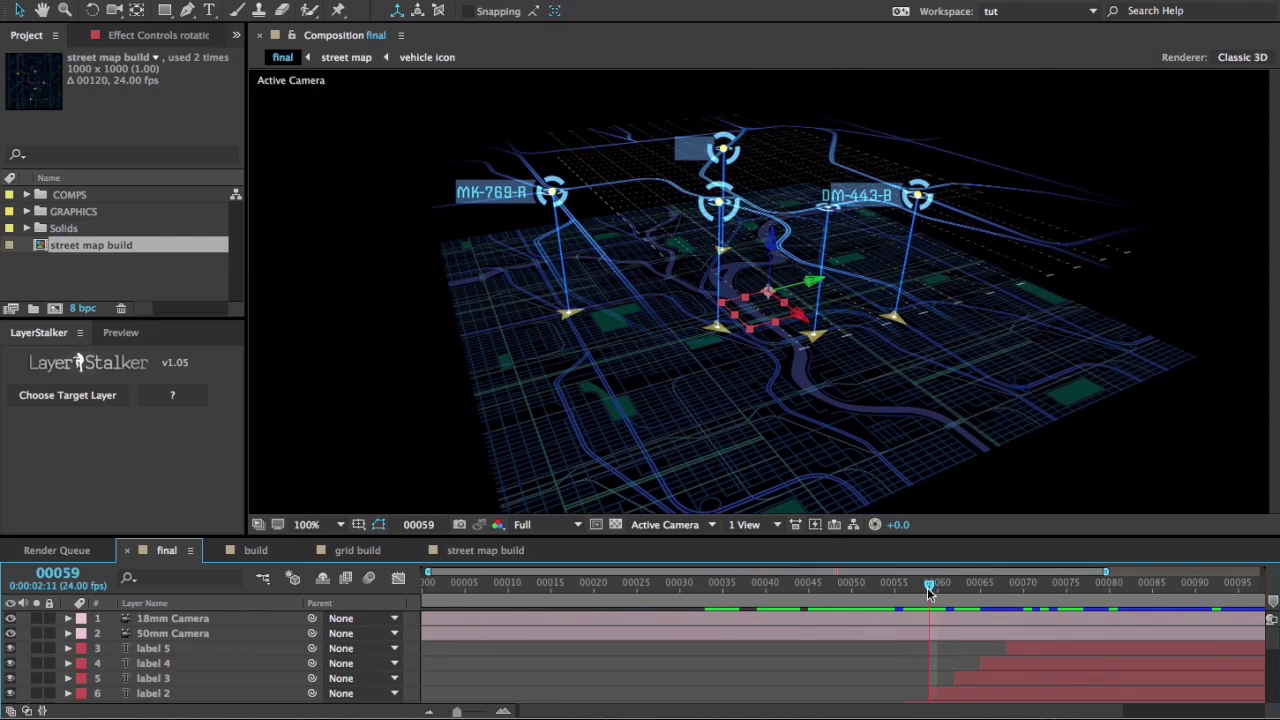
Step: Select the rotation null layer and reveal its rotation properties
left_click(271, 528)
key("h")
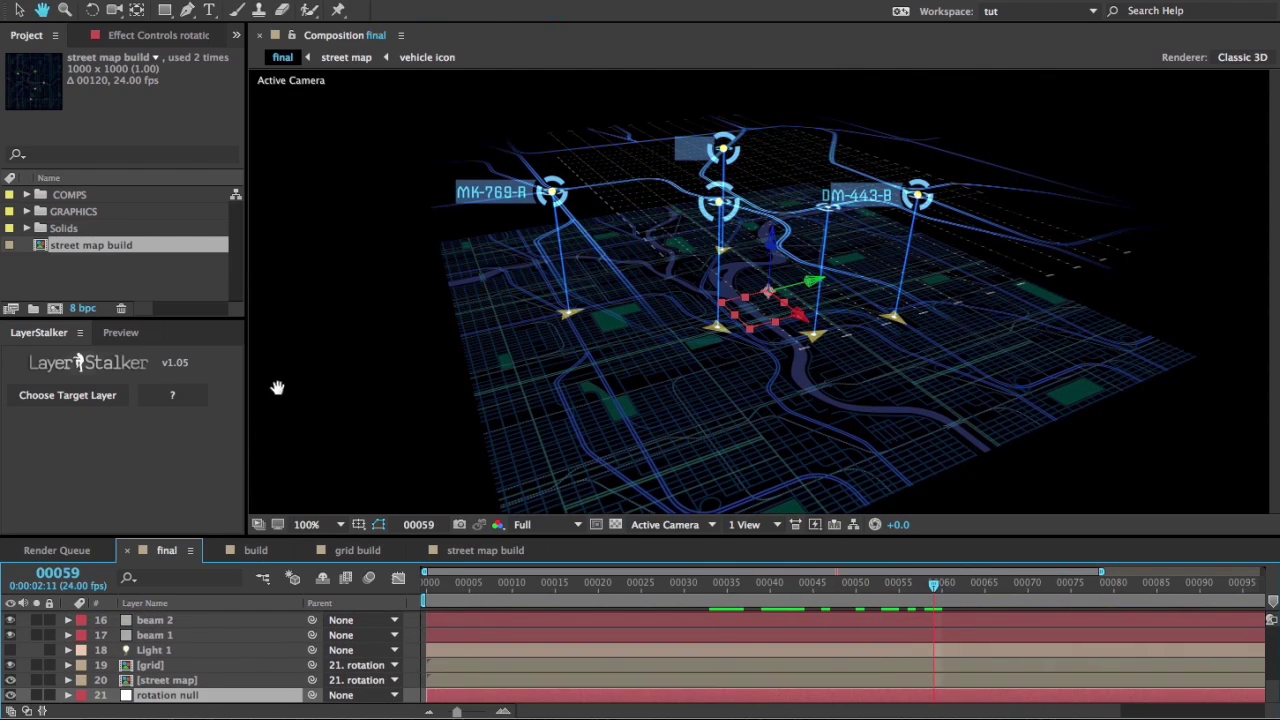
key("v")
left_click(192, 694)
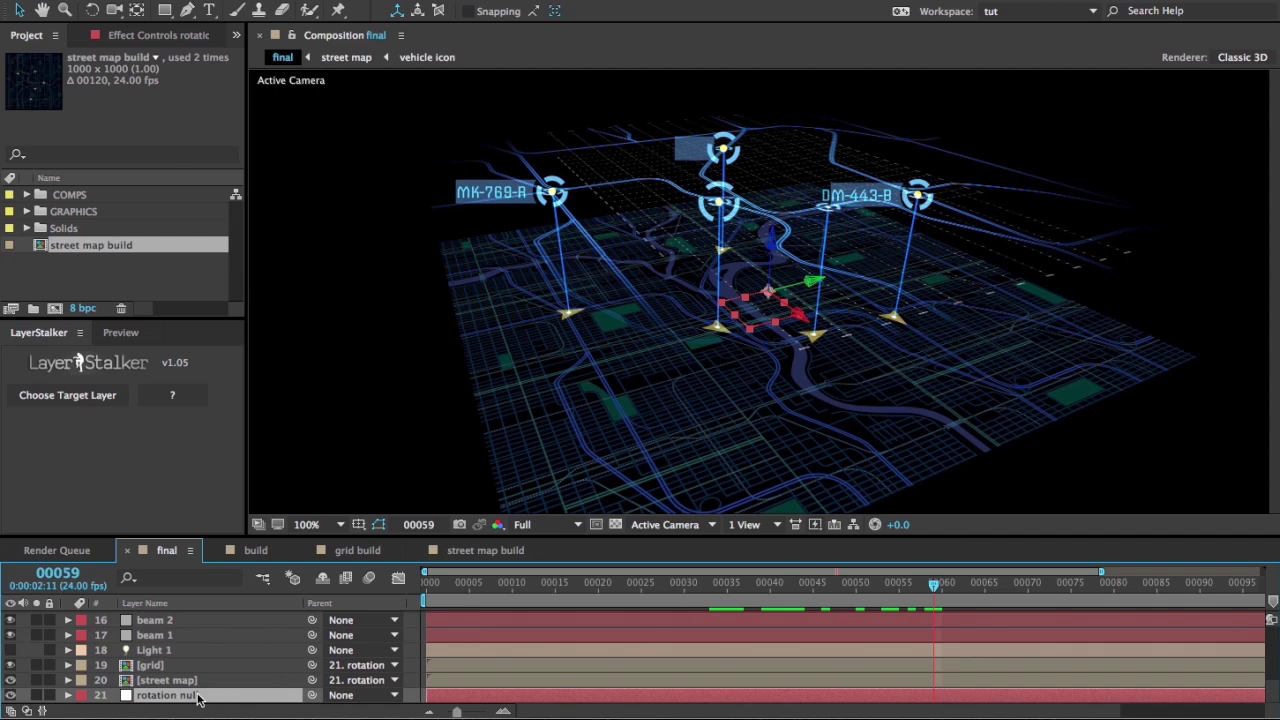
key("h")
key("r")
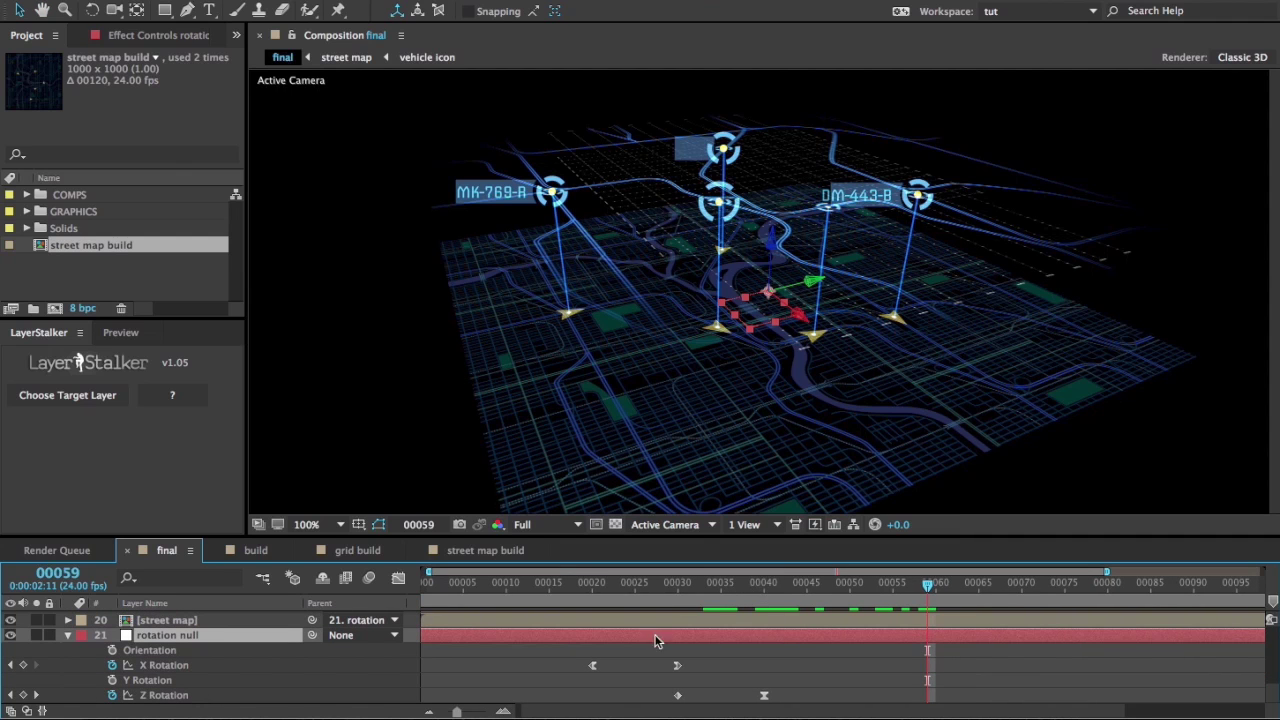
Step: At frame 00040, rotate the null so the parented street map tilts more top-down
left_click_drag(772, 584, 781, 588)
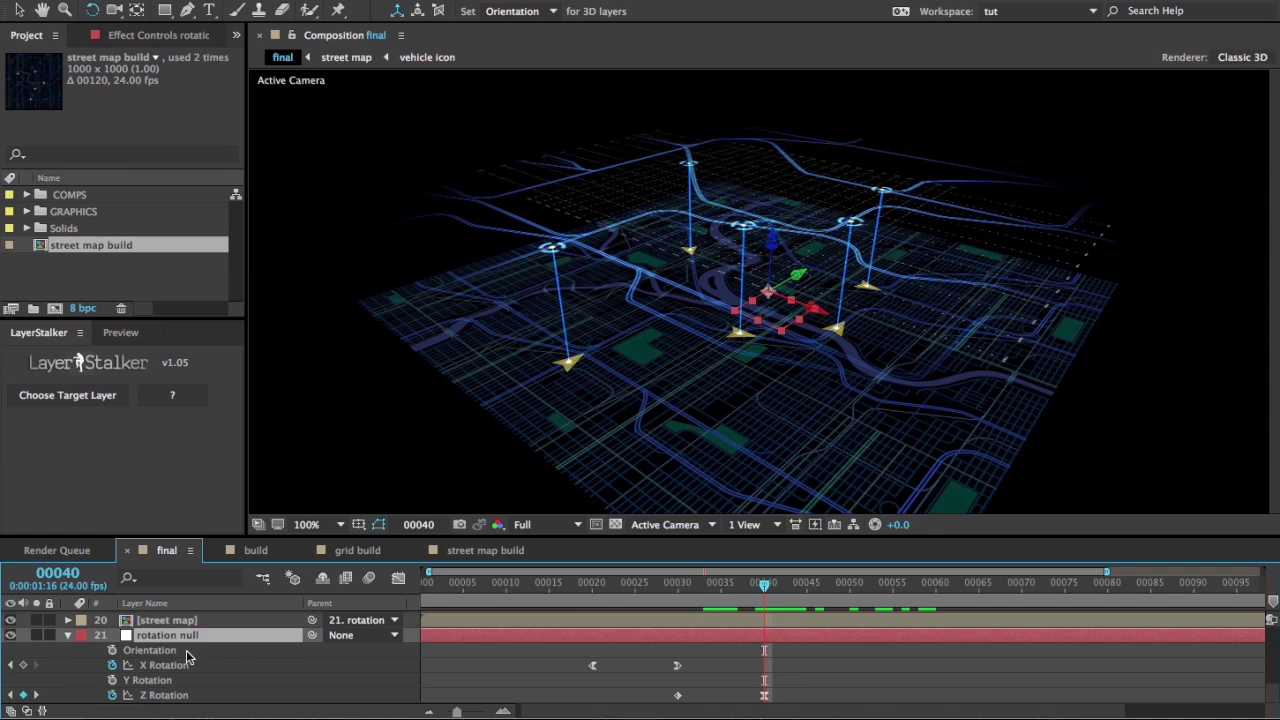
left_click_drag(829, 337, 790, 336)
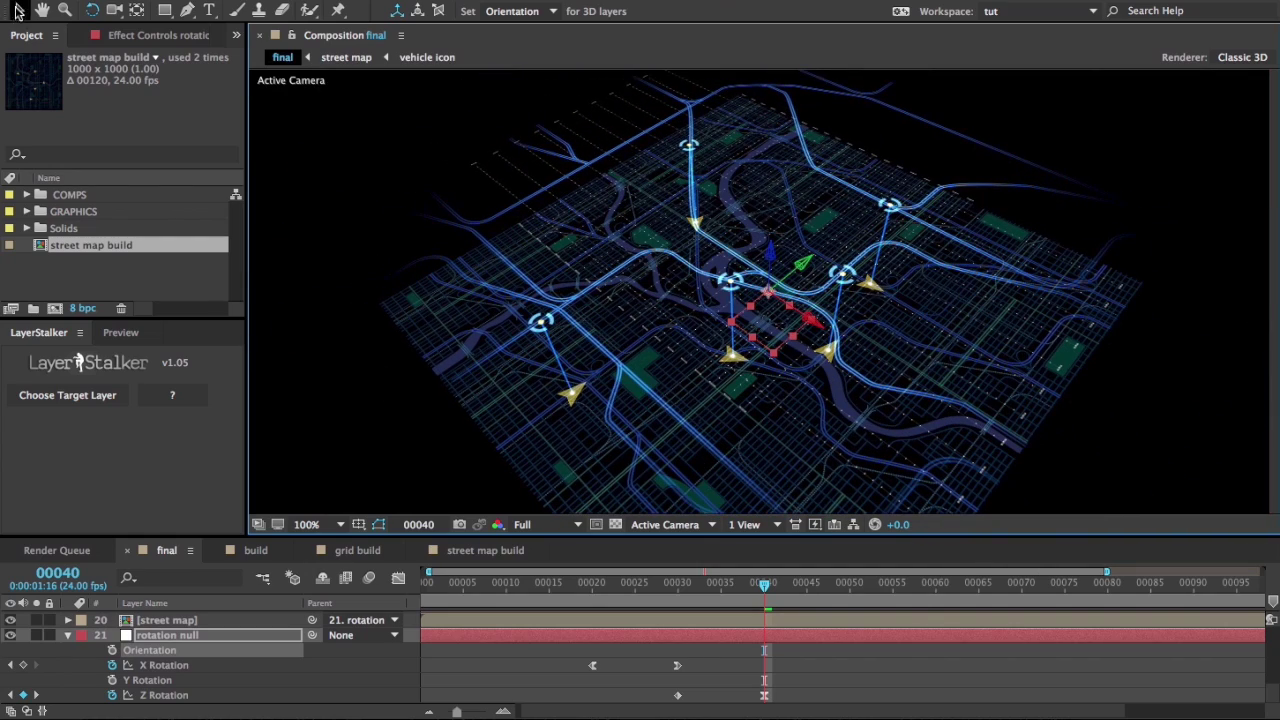
left_click(18, 11)
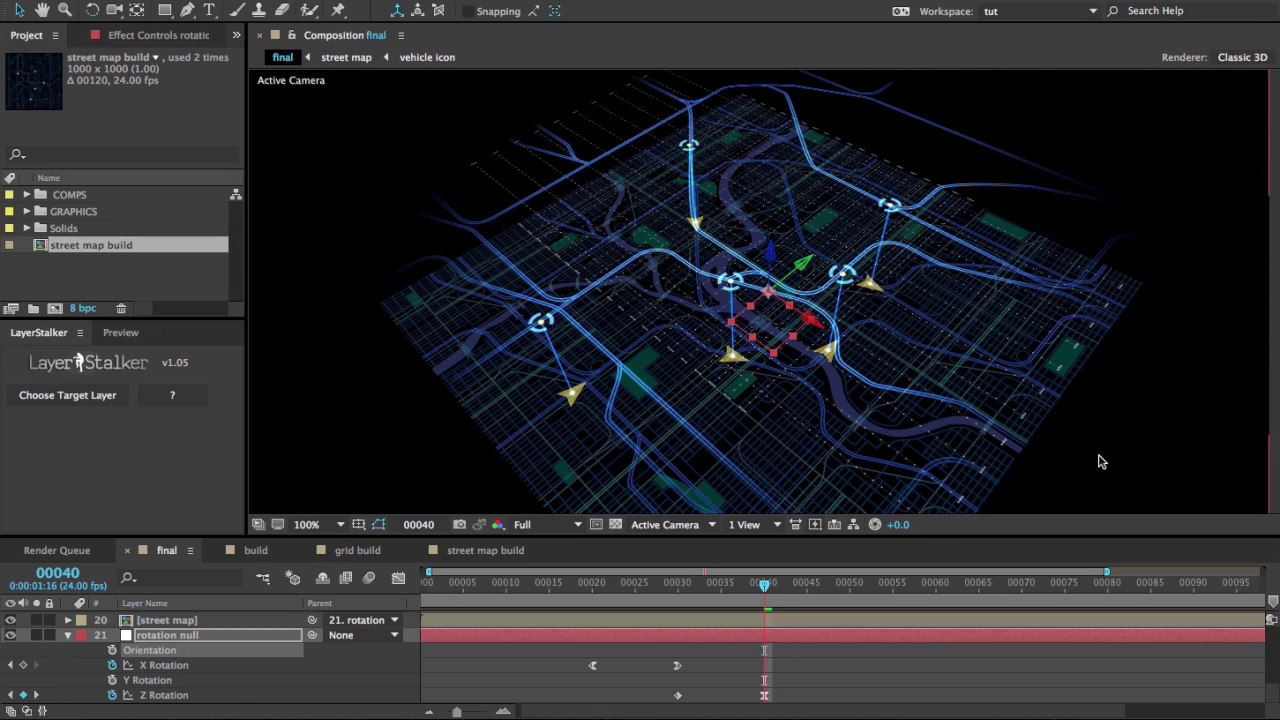
left_click_drag(730, 598, 944, 588)
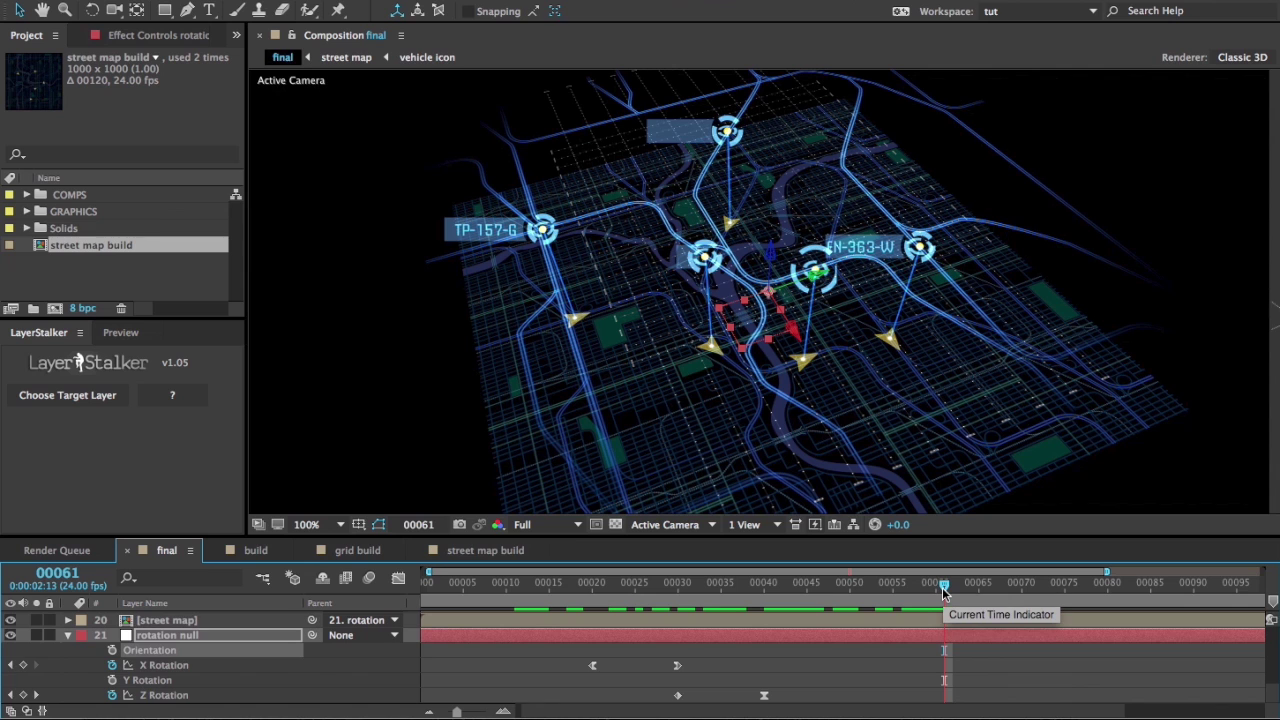